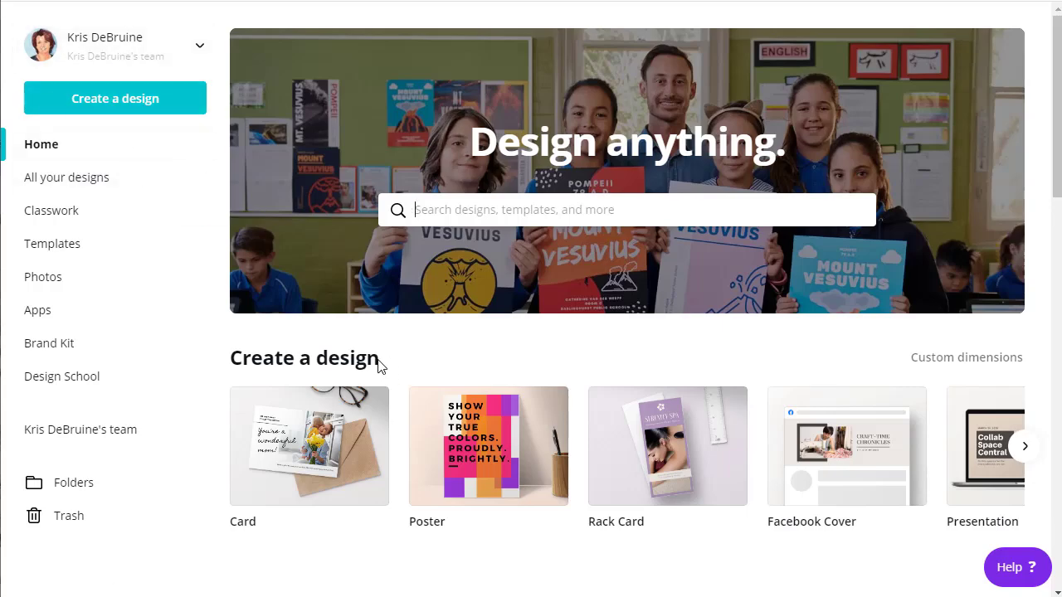
# Create a new blank 7 x 5 in card design
pyautogui.click(141, 100)
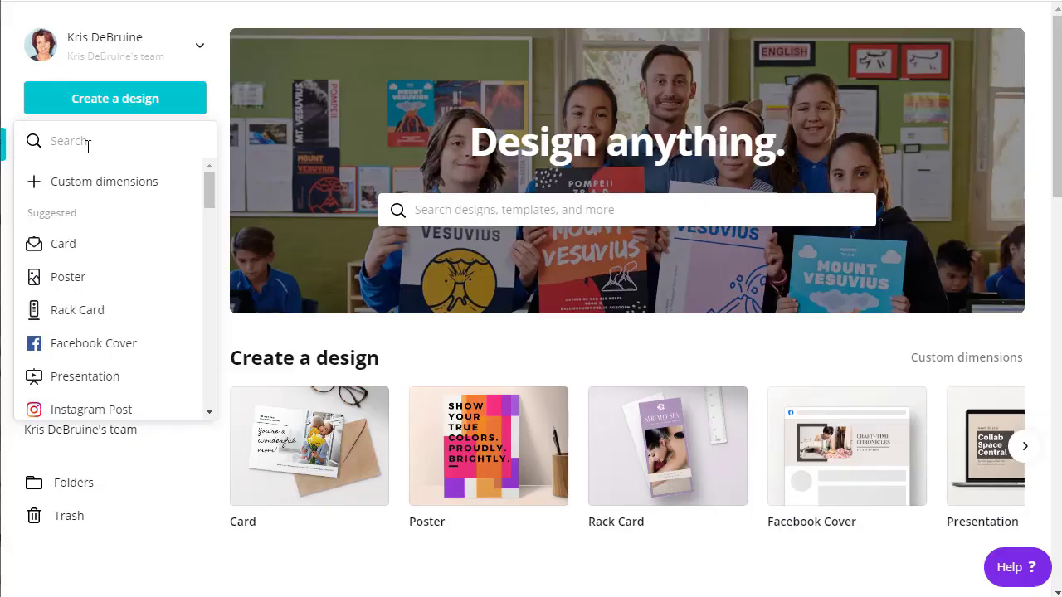
pyautogui.moveTo(212, 191)
pyautogui.mouseDown()
pyautogui.moveTo(211, 214)
pyautogui.moveTo(208, 177)
pyautogui.mouseUp()
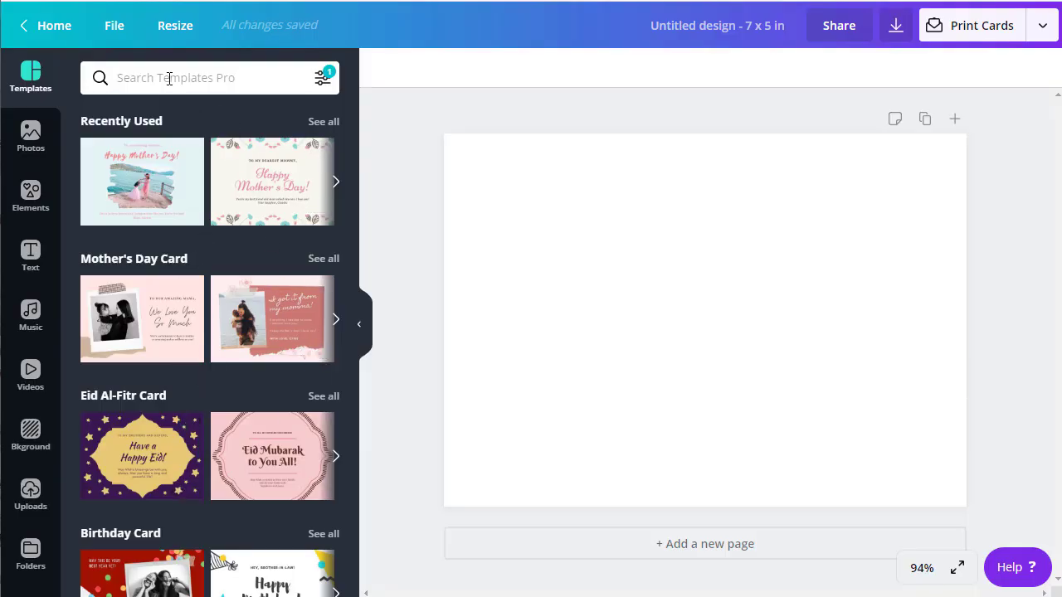
# Search the templates for 'Mother's Day Card' and browse the results
pyautogui.write('Mothers')
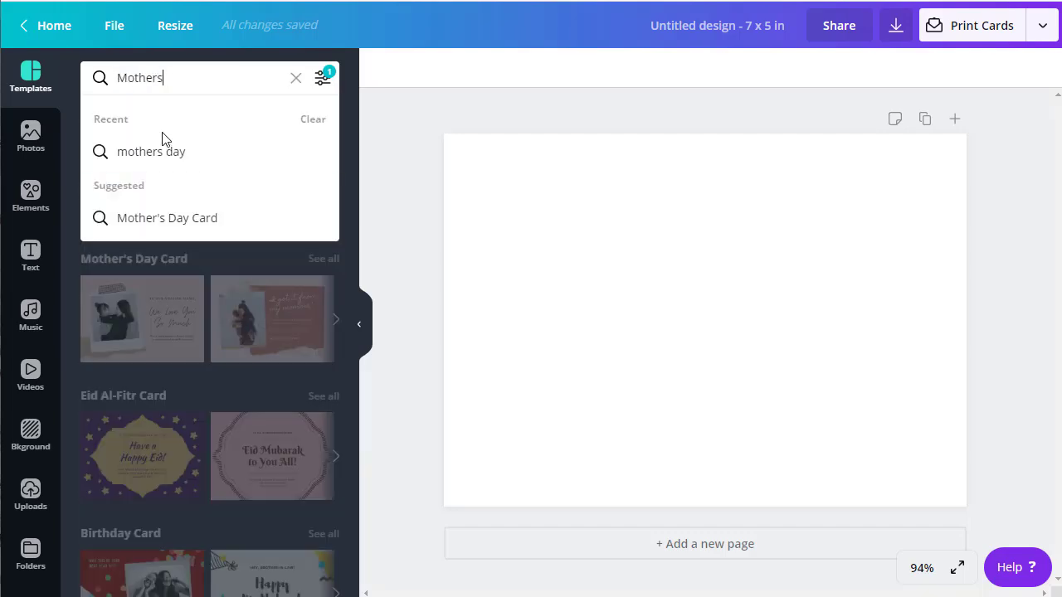
pyautogui.click(146, 218)
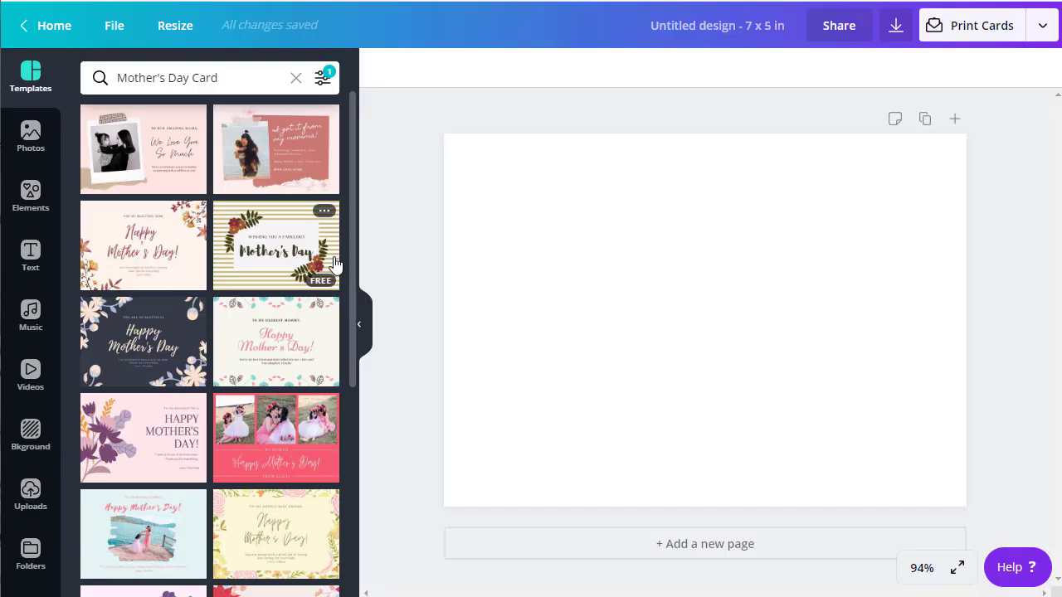
pyautogui.scroll(-1, 308, 279)
pyautogui.scroll(-10, 308, 279)
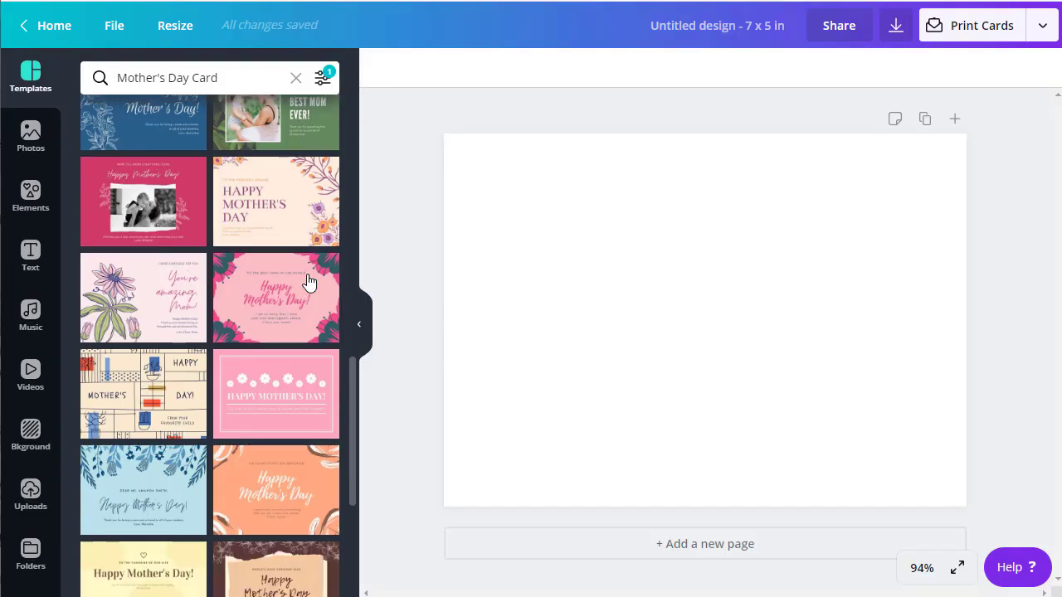
pyautogui.scroll(-10, 307, 282)
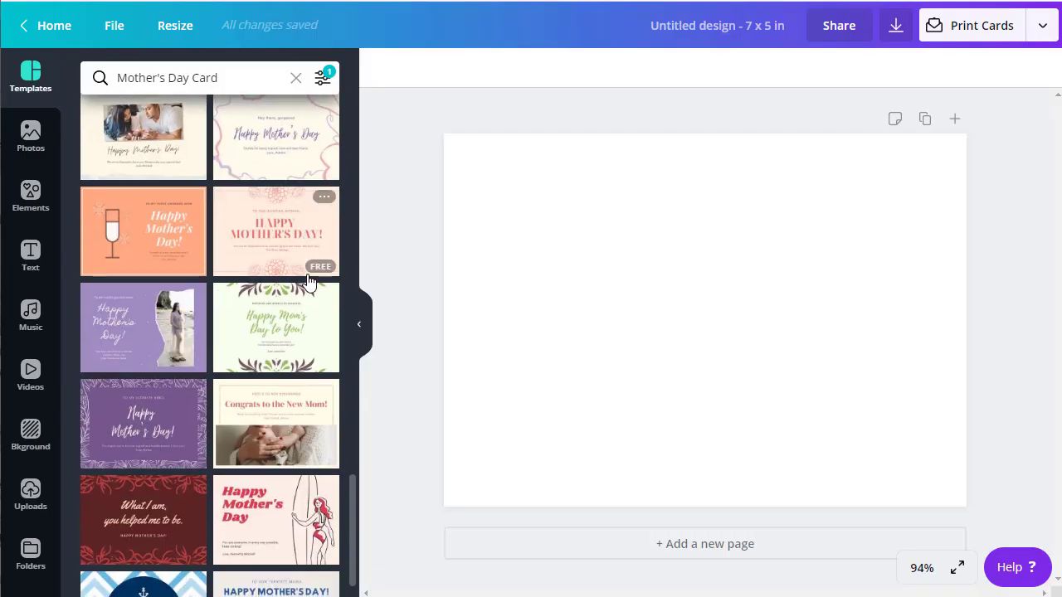
pyautogui.scroll(15, 307, 282)
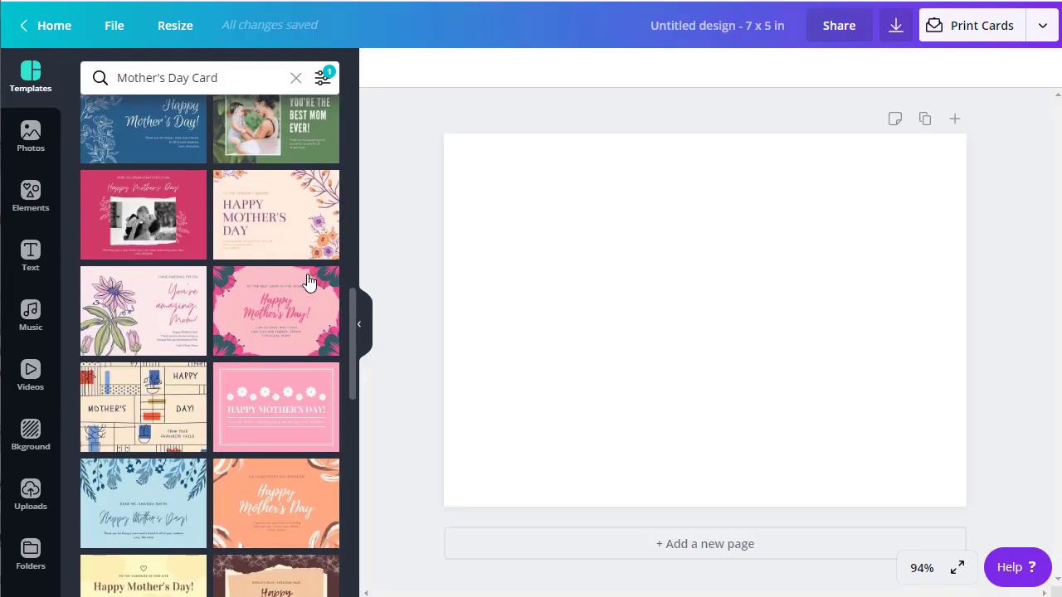
pyautogui.moveTo(308, 282)
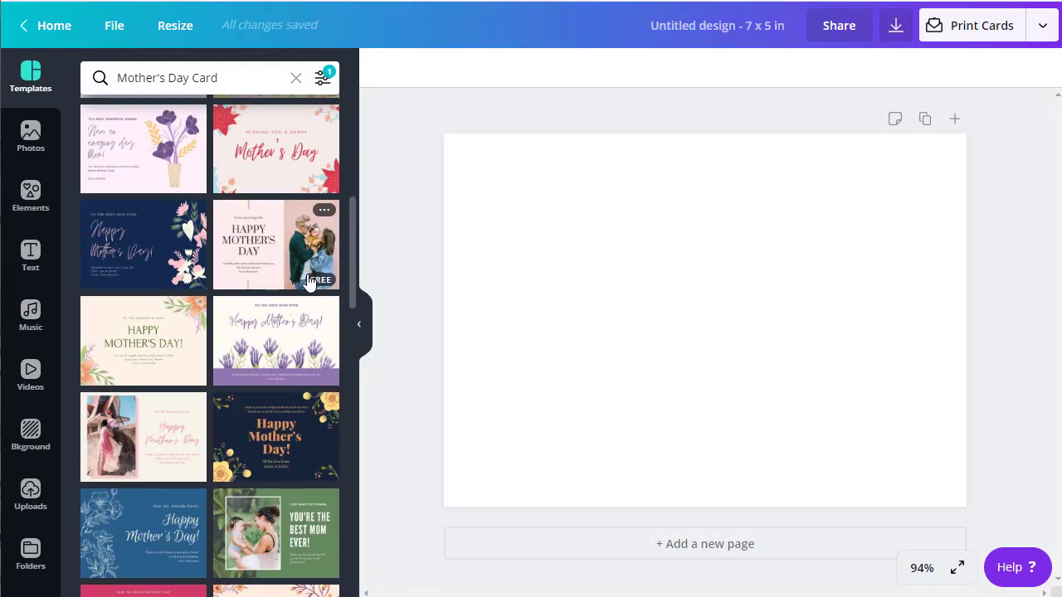
pyautogui.scroll(8, 308, 282)
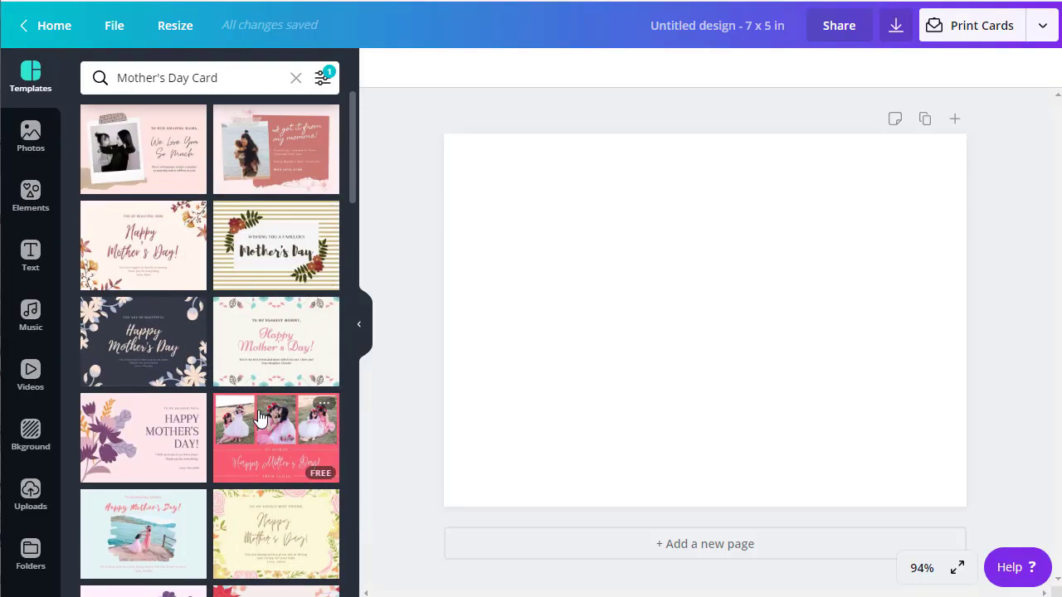
# Apply the beach Mother's Day template and delete its beach photo, keeping only the text
pyautogui.click(138, 539)
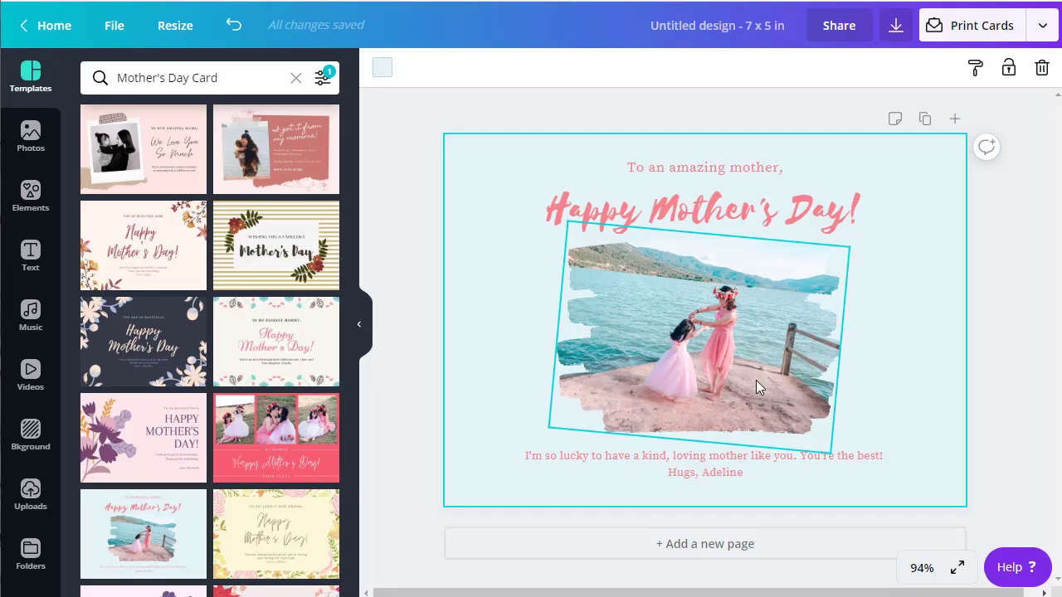
pyautogui.click(706, 341)
pyautogui.press('Delete')
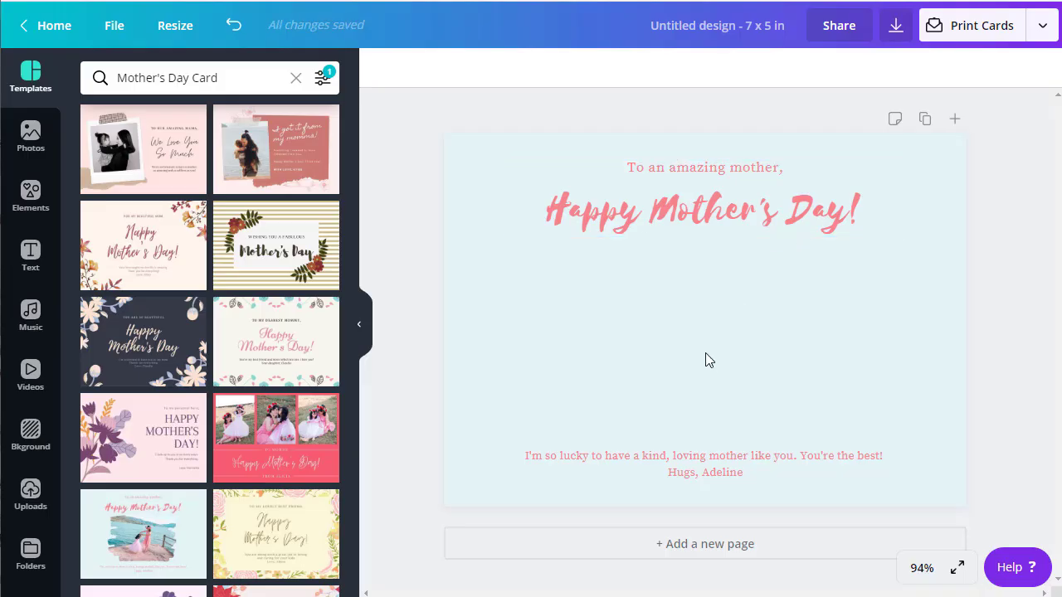
# Browse the full set of Frames shapes in the Elements panel
pyautogui.click(29, 194)
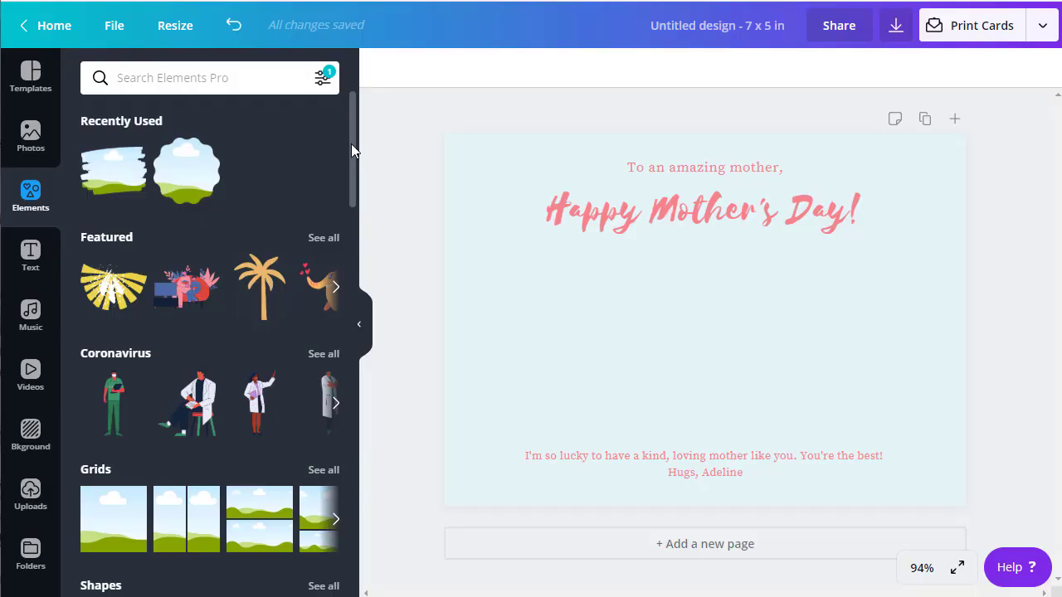
pyautogui.moveTo(352, 151)
pyautogui.mouseDown()
pyautogui.moveTo(333, 544)
pyautogui.moveTo(318, 197)
pyautogui.mouseUp()
pyautogui.scroll(-5, 332, 290)
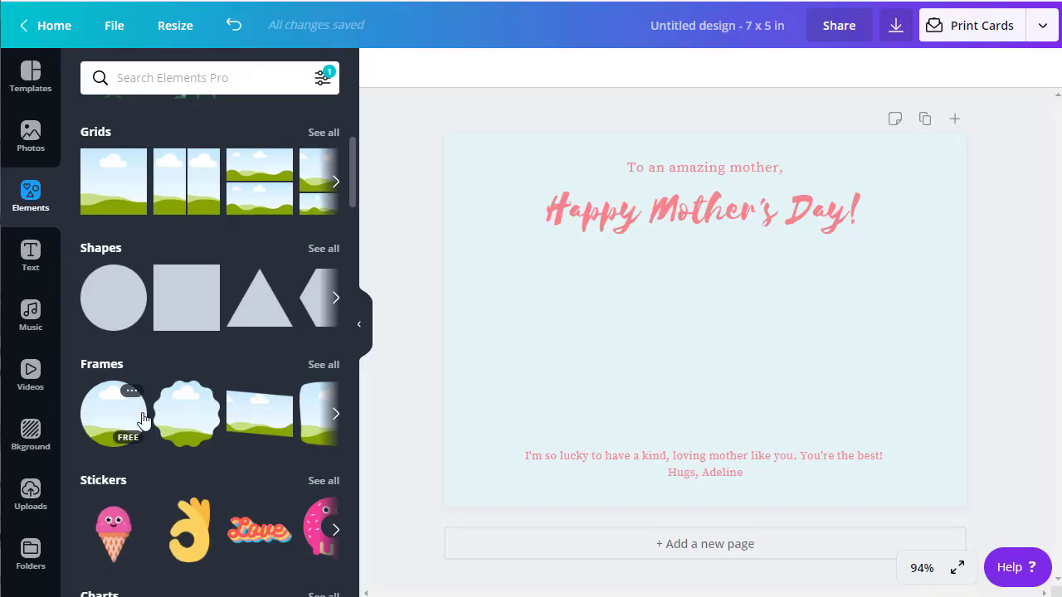
pyautogui.click(335, 416)
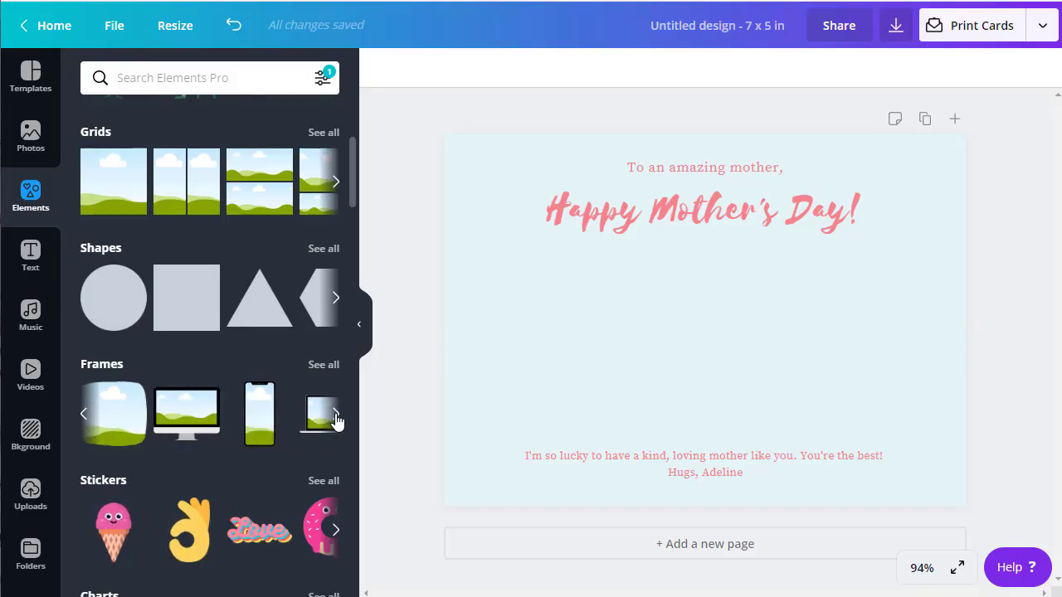
pyautogui.click(335, 416)
pyautogui.click(335, 417)
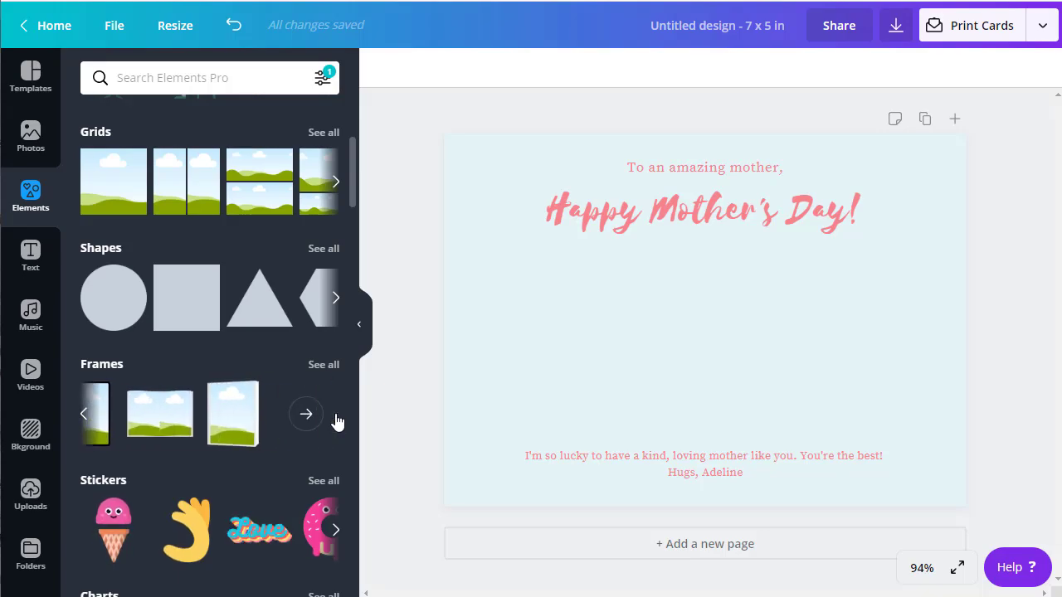
pyautogui.click(323, 366)
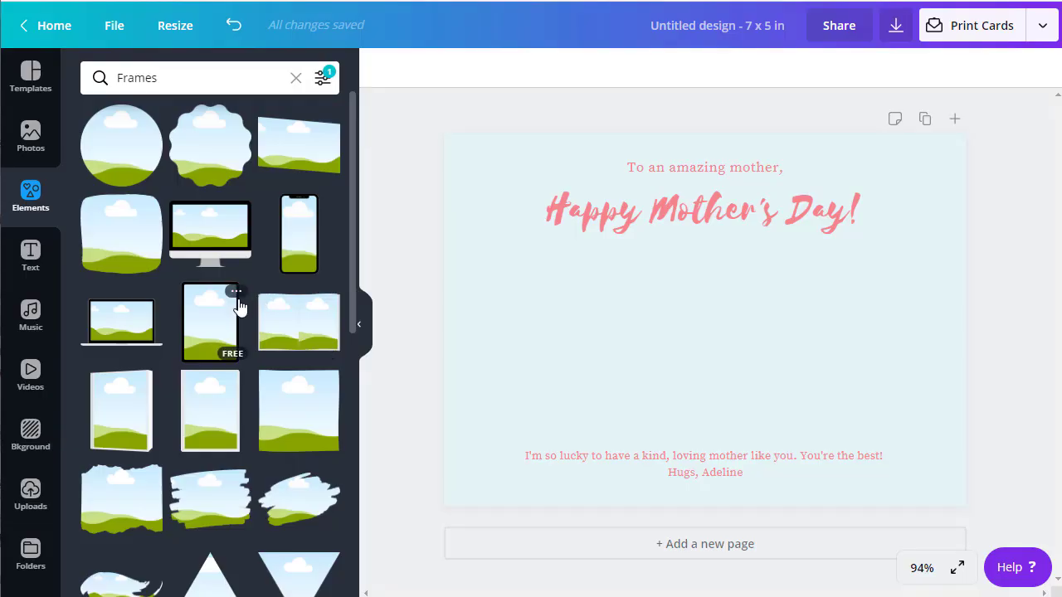
pyautogui.scroll(-1, 224, 368)
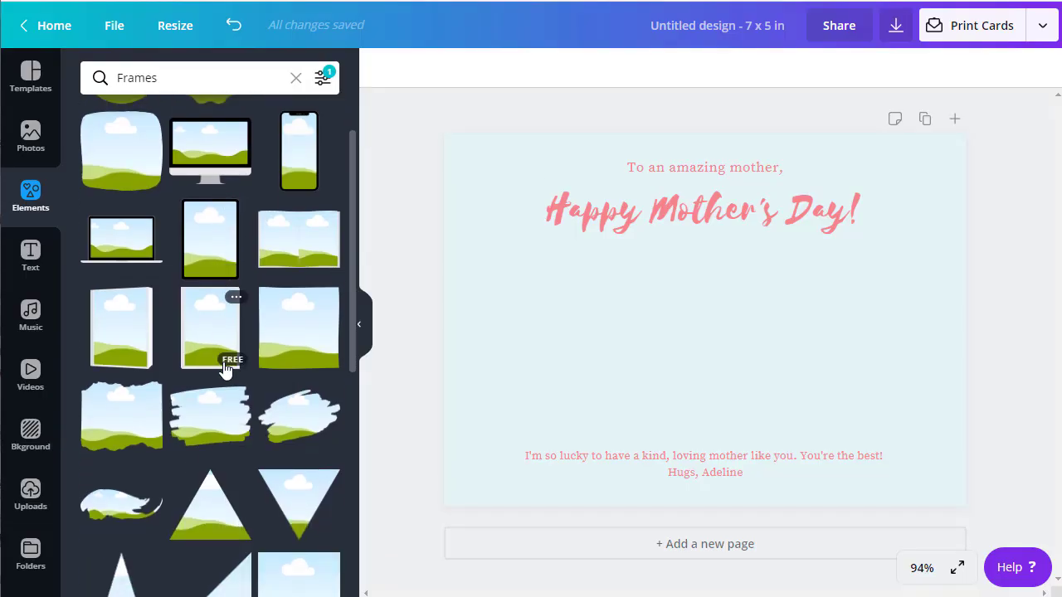
# Add the brush-stroke frame, centre it on the card, and show the uploaded images
pyautogui.click(204, 422)
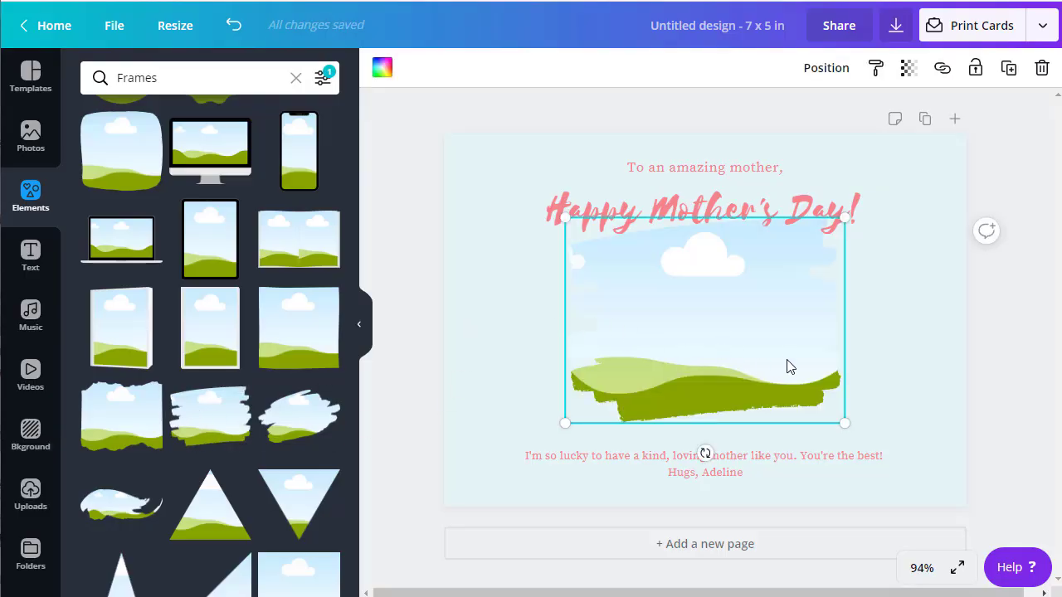
pyautogui.moveTo(751, 351); pyautogui.dragTo(753, 346)
pyautogui.click(31, 511)
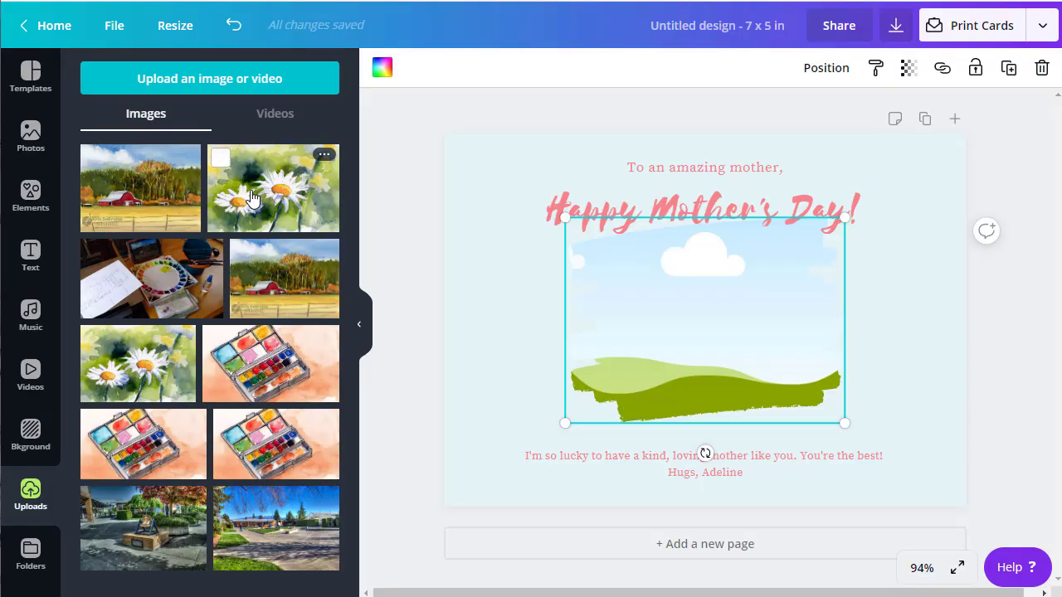
# Fill the frame with the daisy watercolour, tilt it about 9° and nudge it down
pyautogui.moveTo(252, 198)
pyautogui.mouseDown()
pyautogui.moveTo(544, 274)
pyautogui.moveTo(609, 273)
pyautogui.moveTo(692, 296)
pyautogui.moveTo(651, 284)
pyautogui.mouseUp()
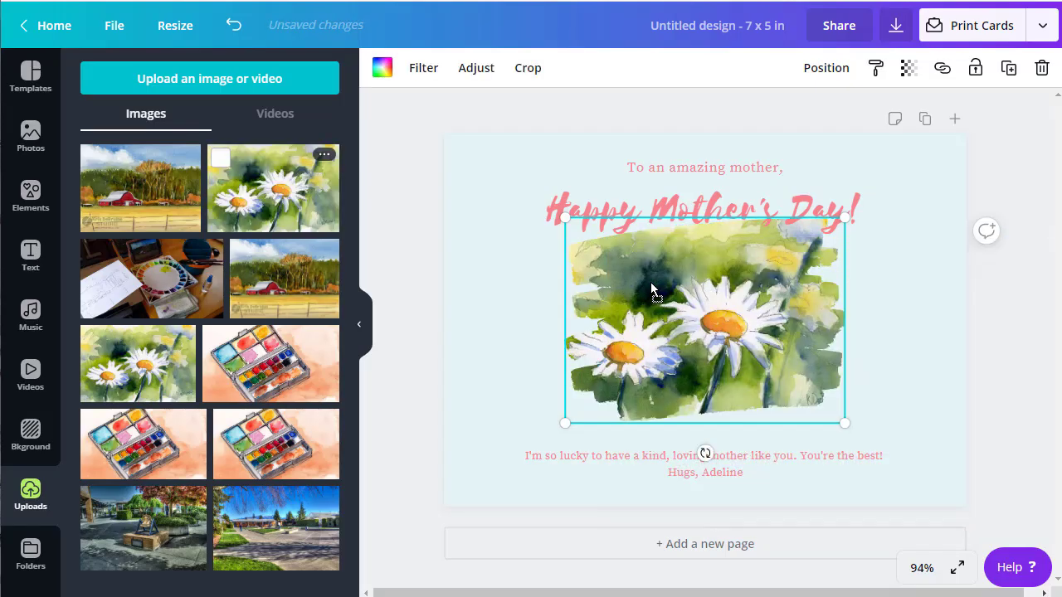
pyautogui.click(270, 206)
pyautogui.moveTo(270, 205); pyautogui.dragTo(667, 274)
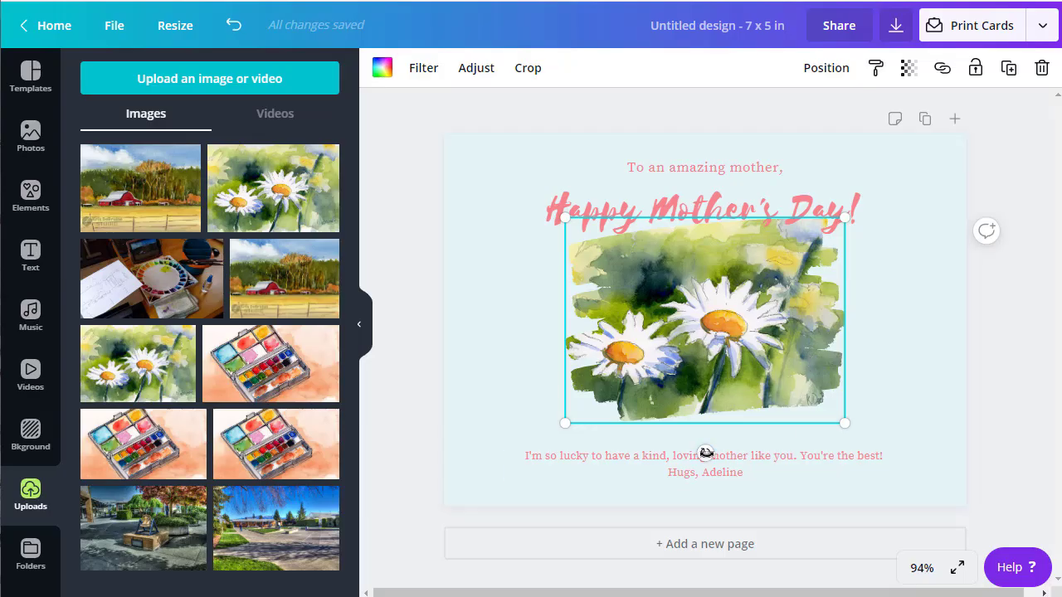
pyautogui.moveTo(705, 453); pyautogui.dragTo(685, 455)
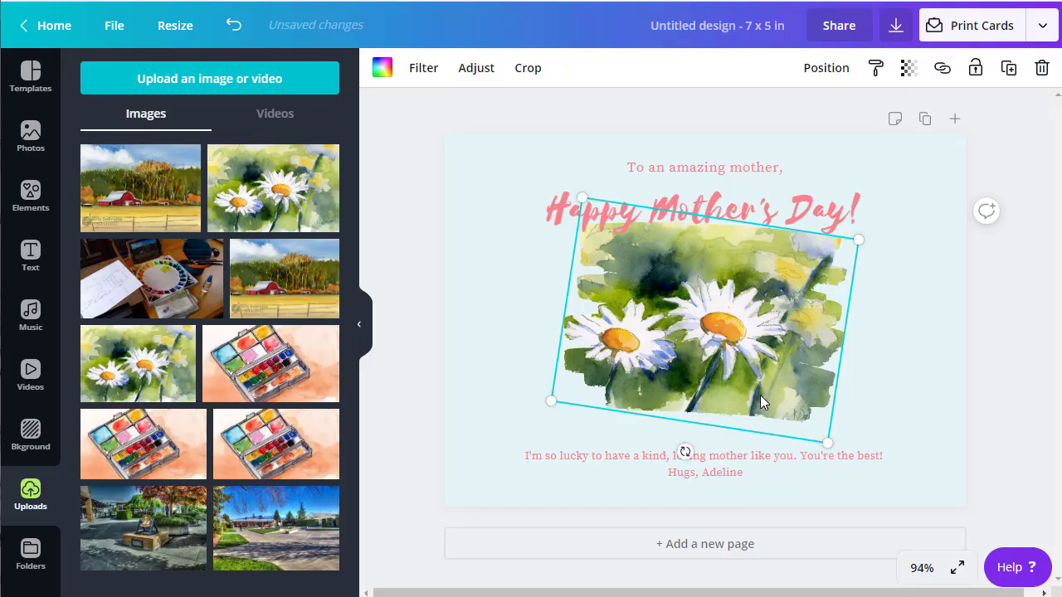
pyautogui.moveTo(732, 374); pyautogui.dragTo(731, 382)
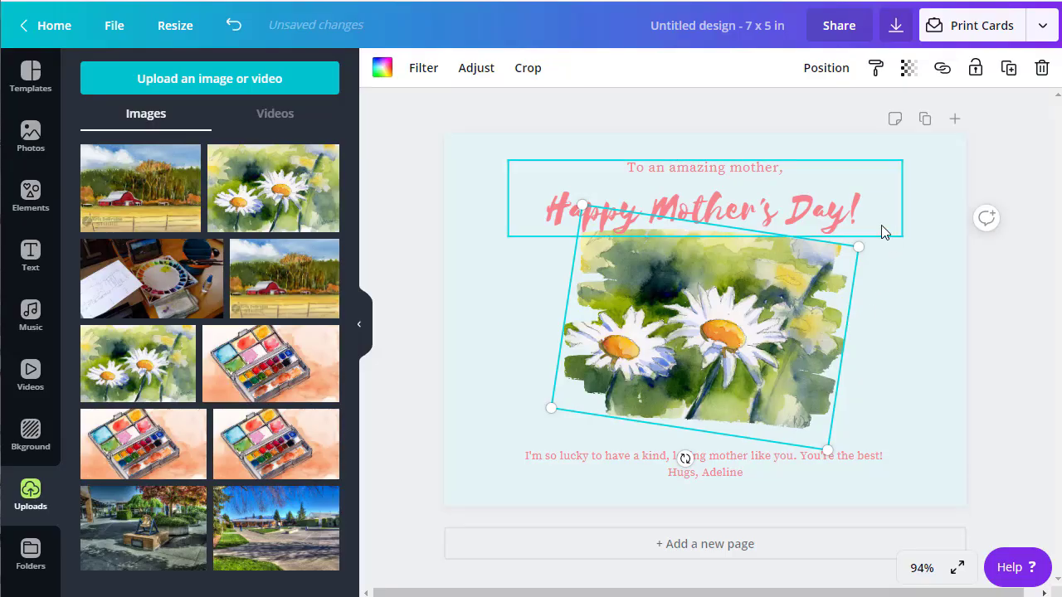
# Recolour the 'Happy Mother's Day!' heading sage green from the painting's photo colours
pyautogui.click(743, 206)
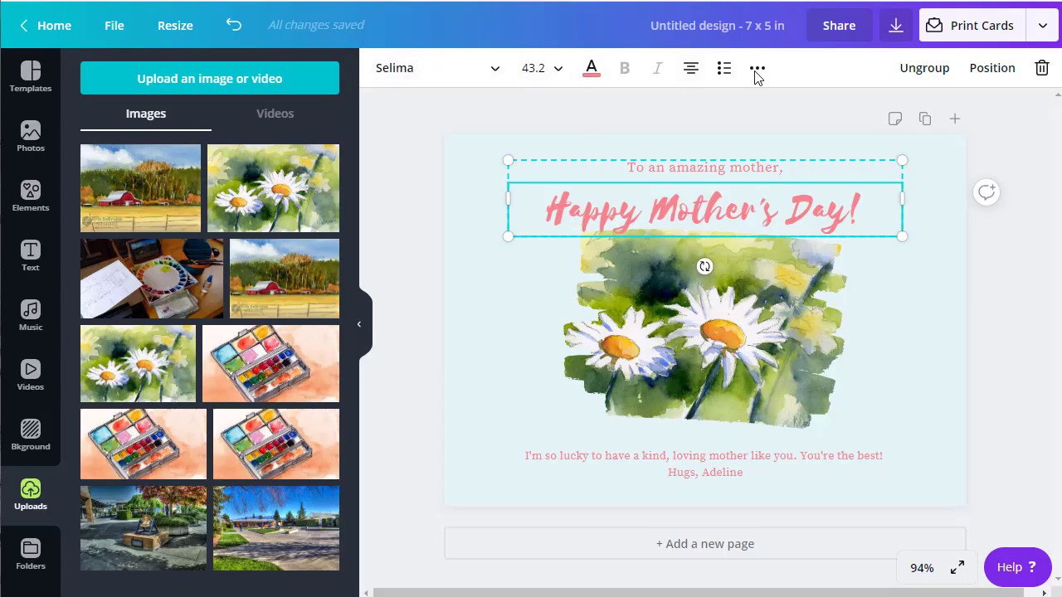
pyautogui.click(592, 70)
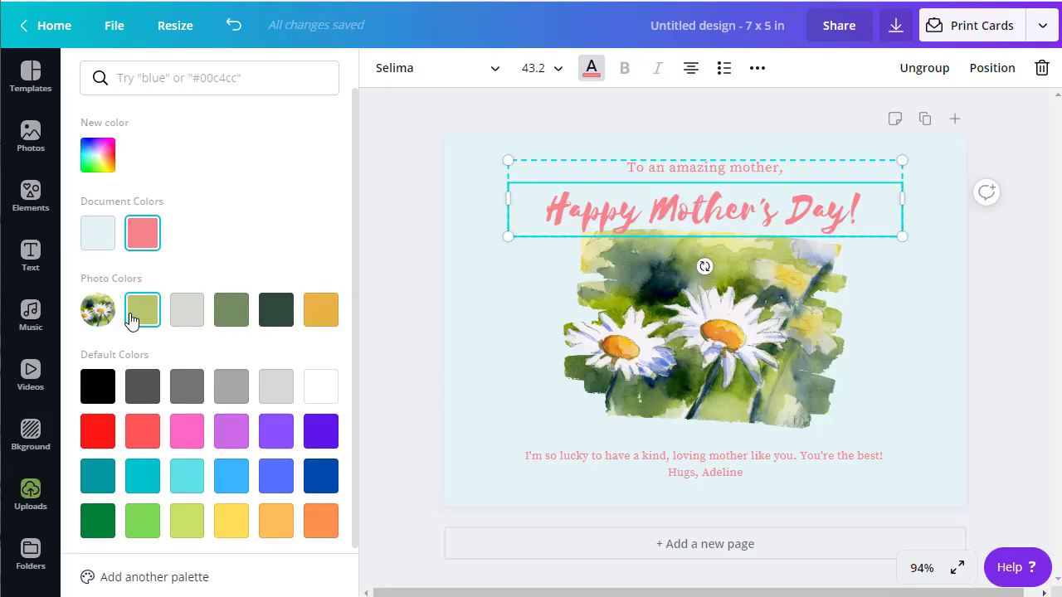
pyautogui.click(231, 310)
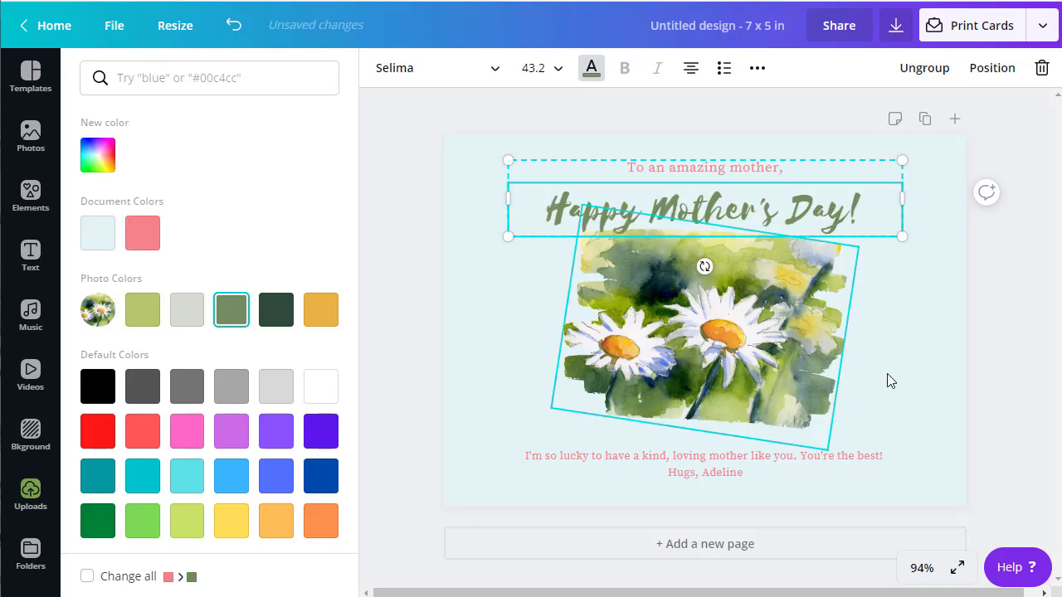
pyautogui.press('Escape')
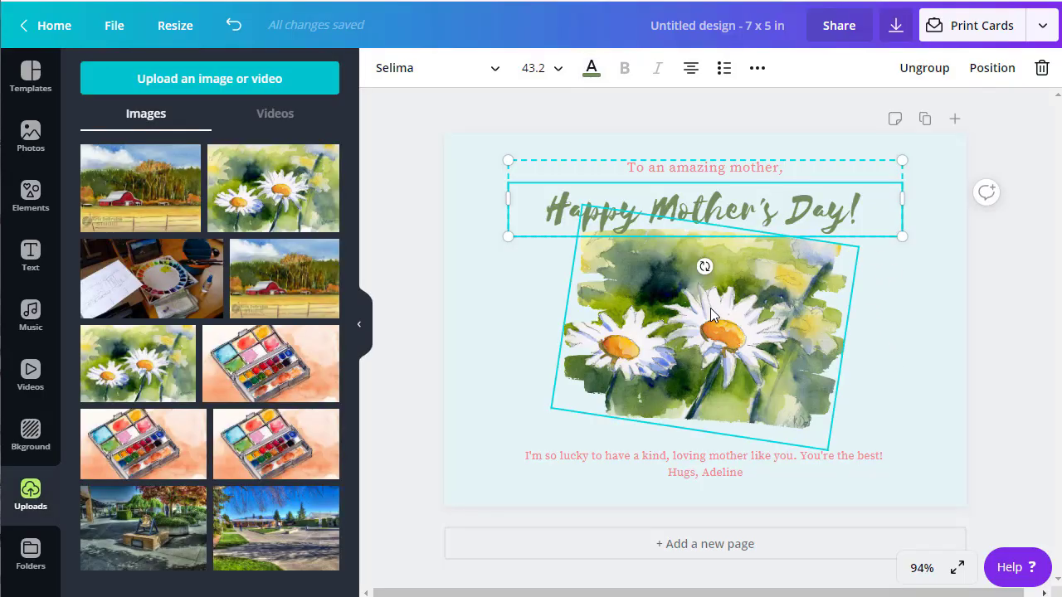
# Delete the 'To an amazing mother,' line above the heading
pyautogui.click(894, 326)
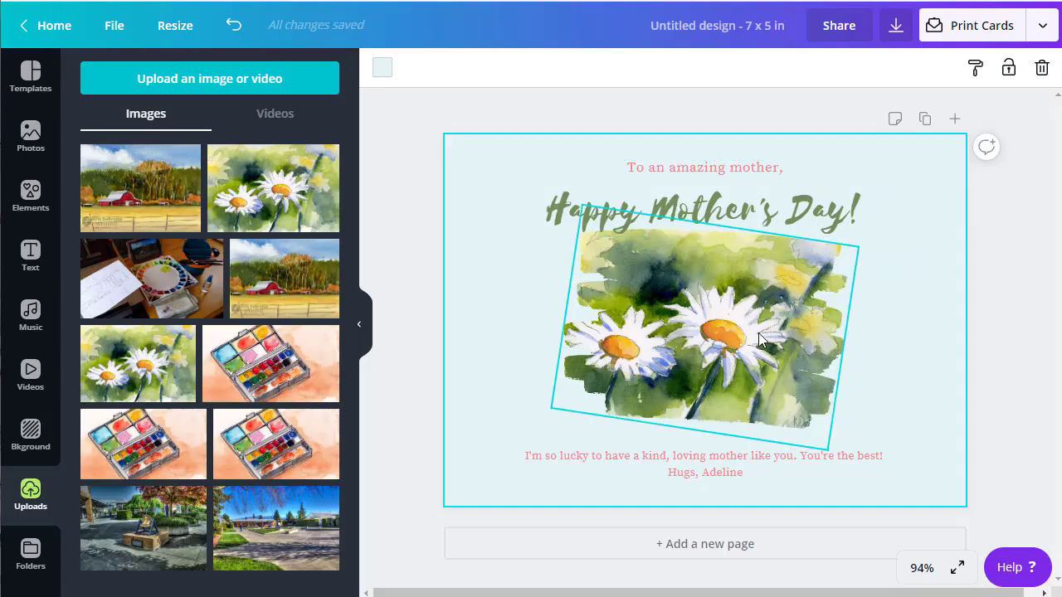
pyautogui.click(722, 198)
pyautogui.click(717, 170)
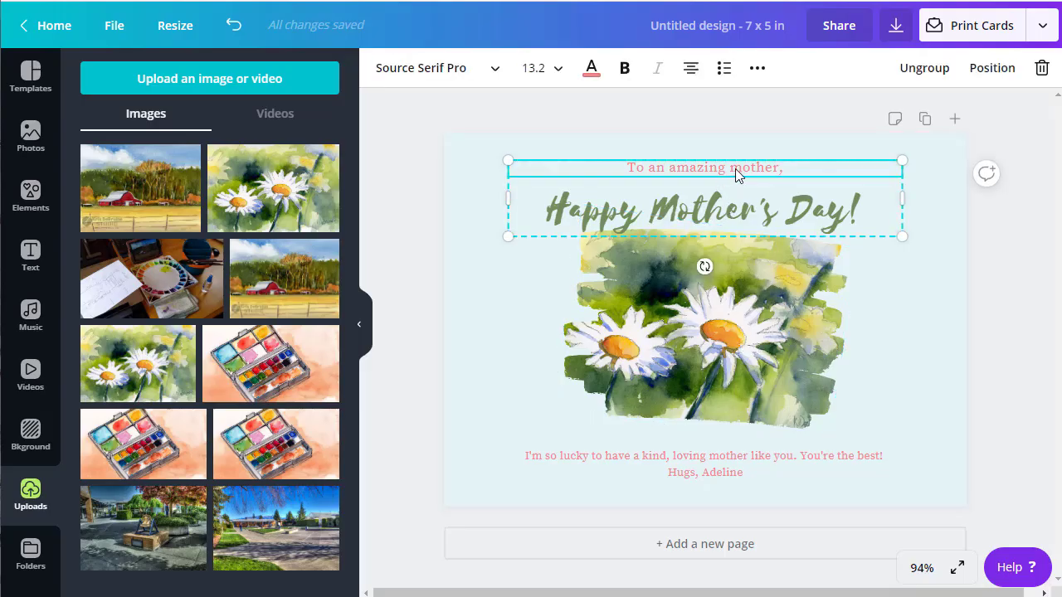
pyautogui.doubleClick(736, 168)
pyautogui.tripleClick(553, 169)
pyautogui.press('BackSpace')
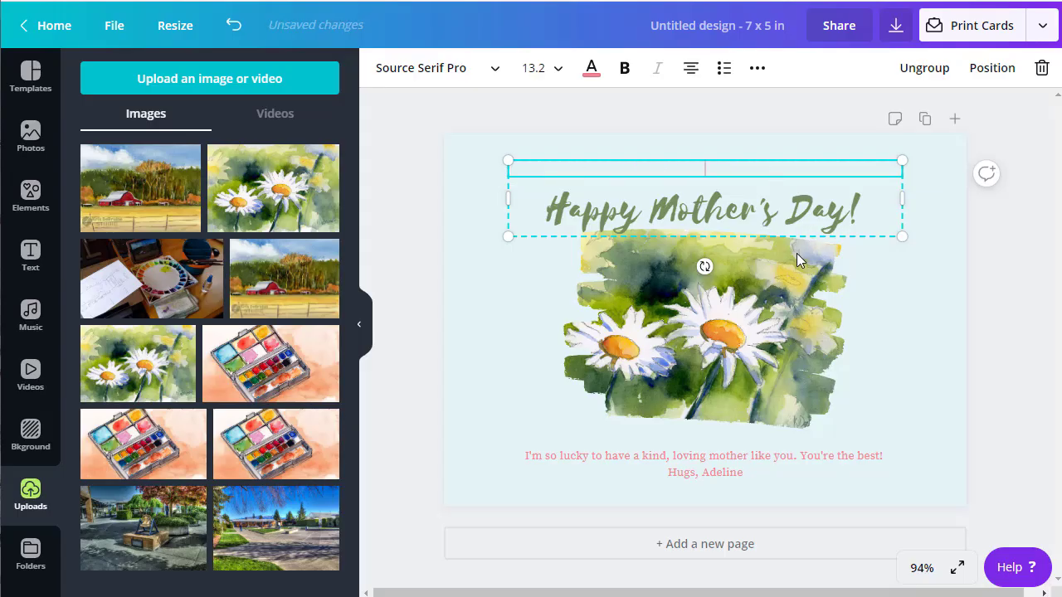
# Replace the message with 'Thank you for all you have done for me.' and 'I love you!!!' below
pyautogui.click(674, 459)
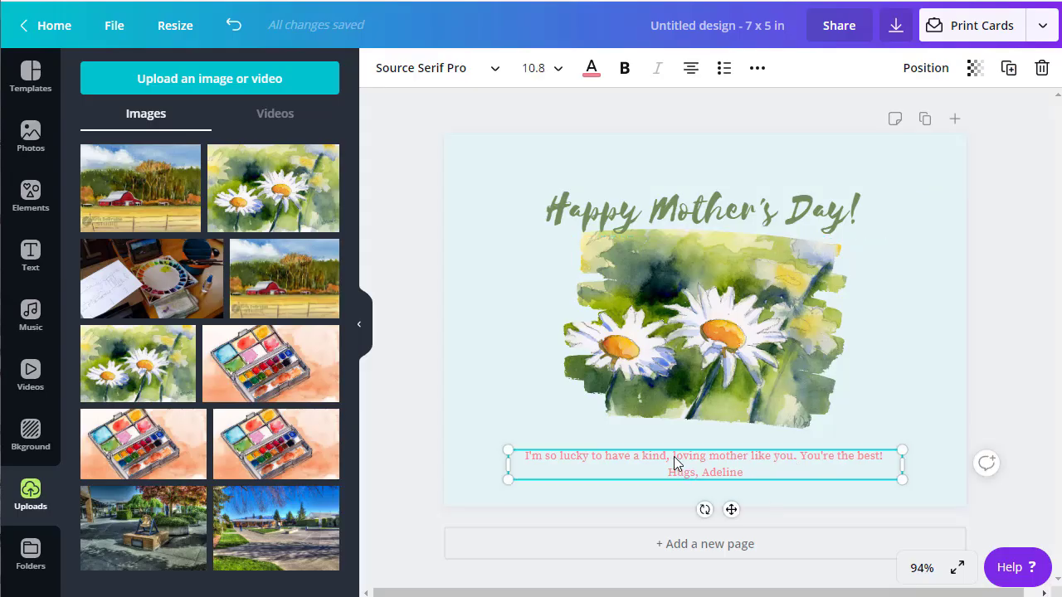
pyautogui.tripleClick(774, 459)
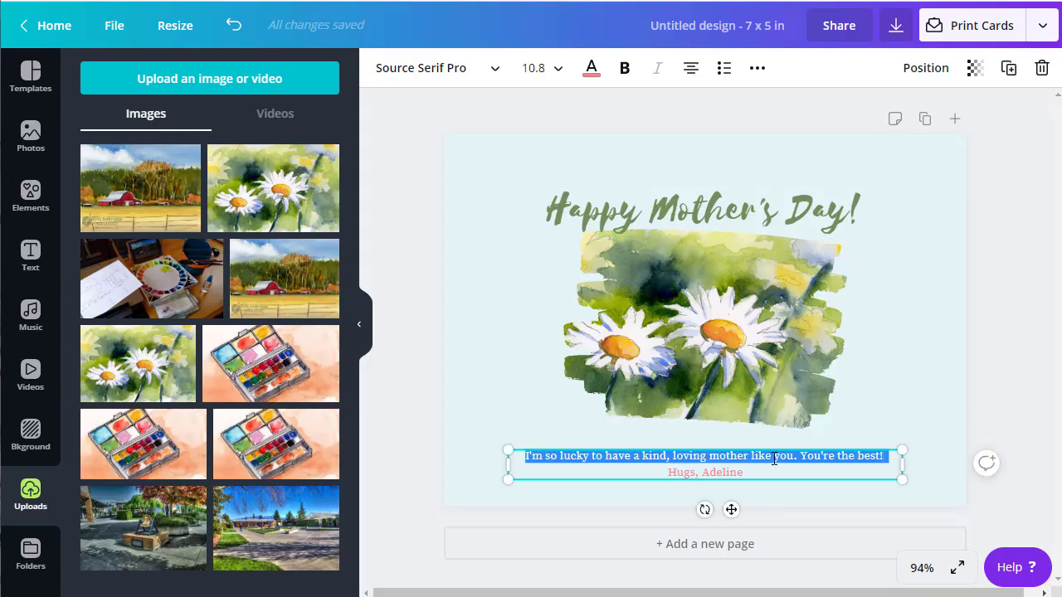
pyautogui.write('Thank you')
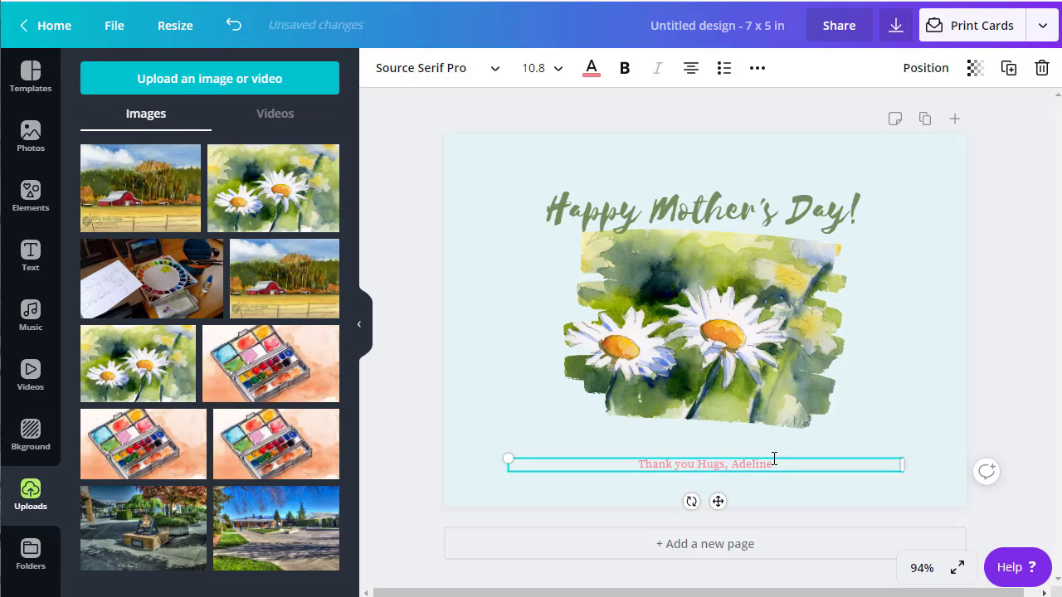
pyautogui.write(' for all you have done for me.')
pyautogui.press('Return')
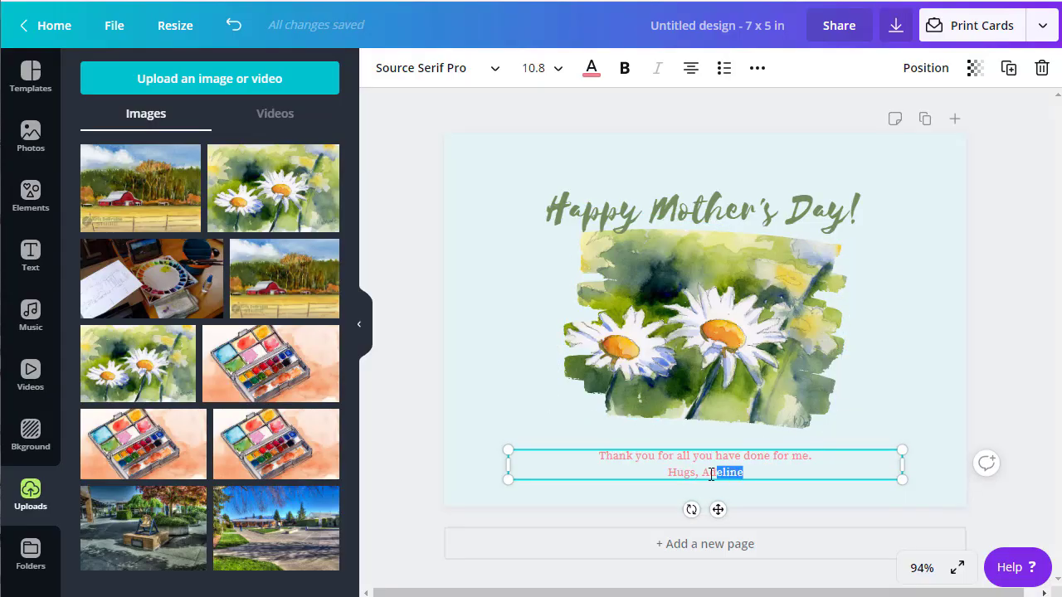
pyautogui.moveTo(709, 474); pyautogui.dragTo(662, 472)
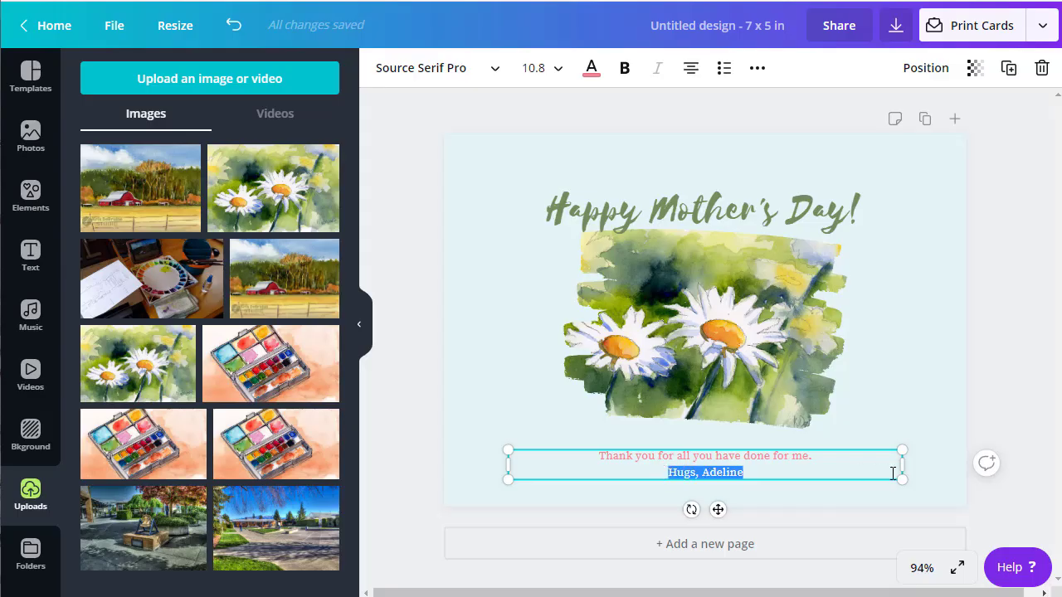
pyautogui.write('I l')
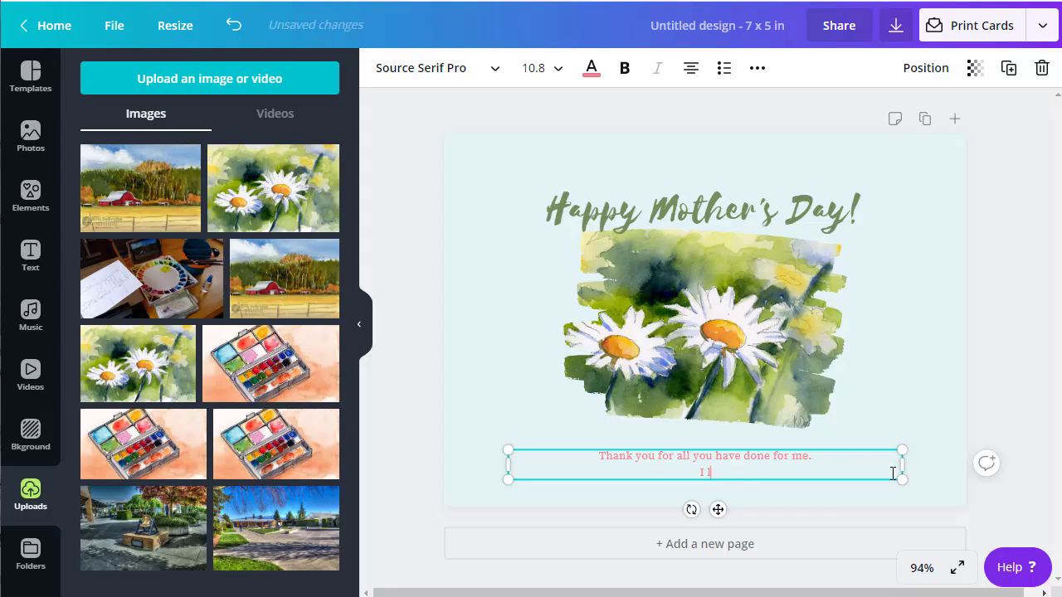
pyautogui.write('ove you!!!')
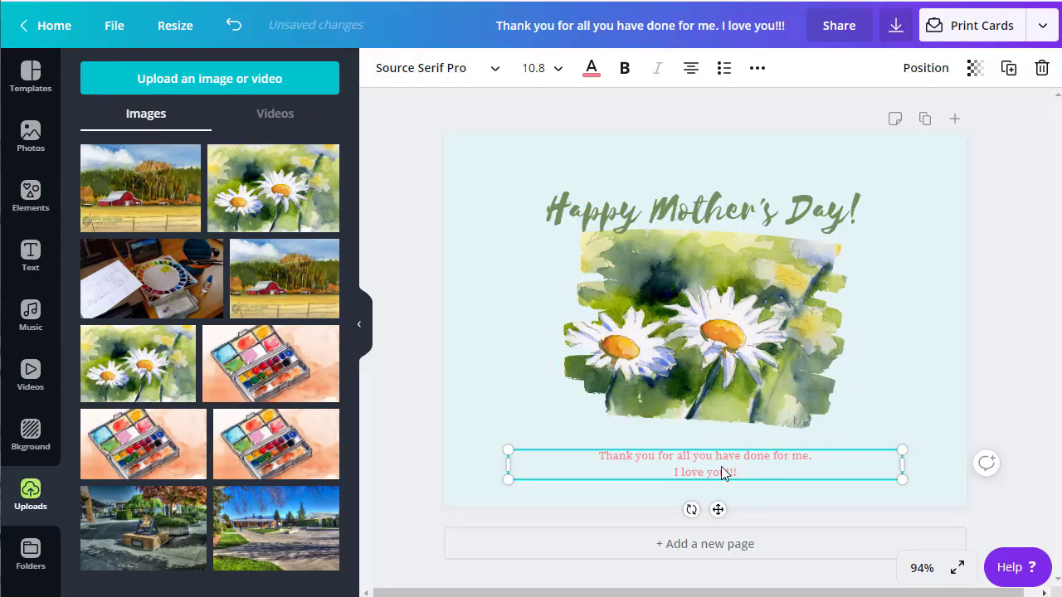
# Turn the message text the same green photo colour as the heading, then deselect it
pyautogui.click(591, 70)
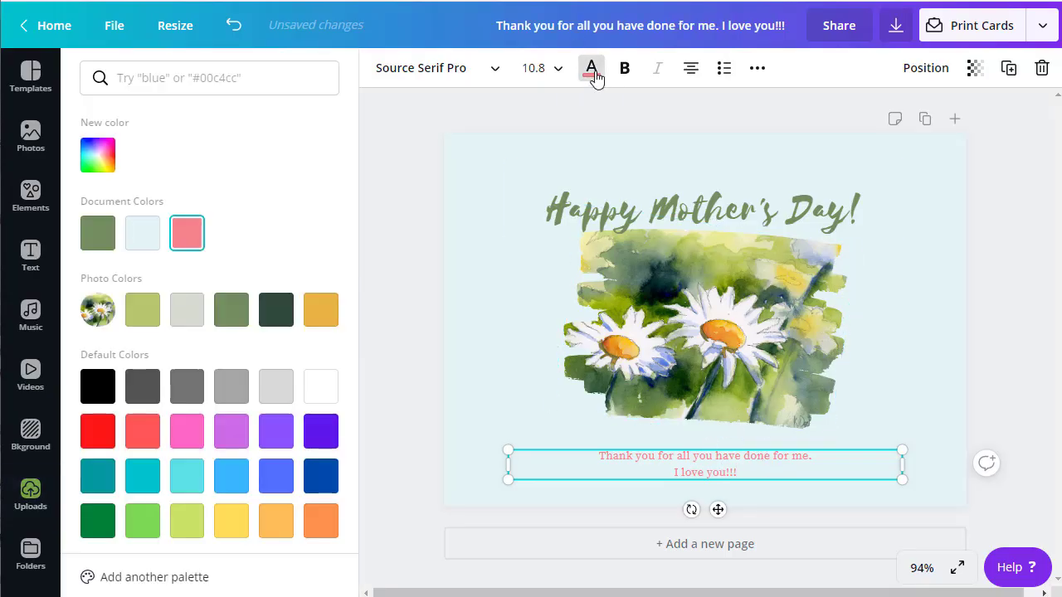
pyautogui.click(243, 315)
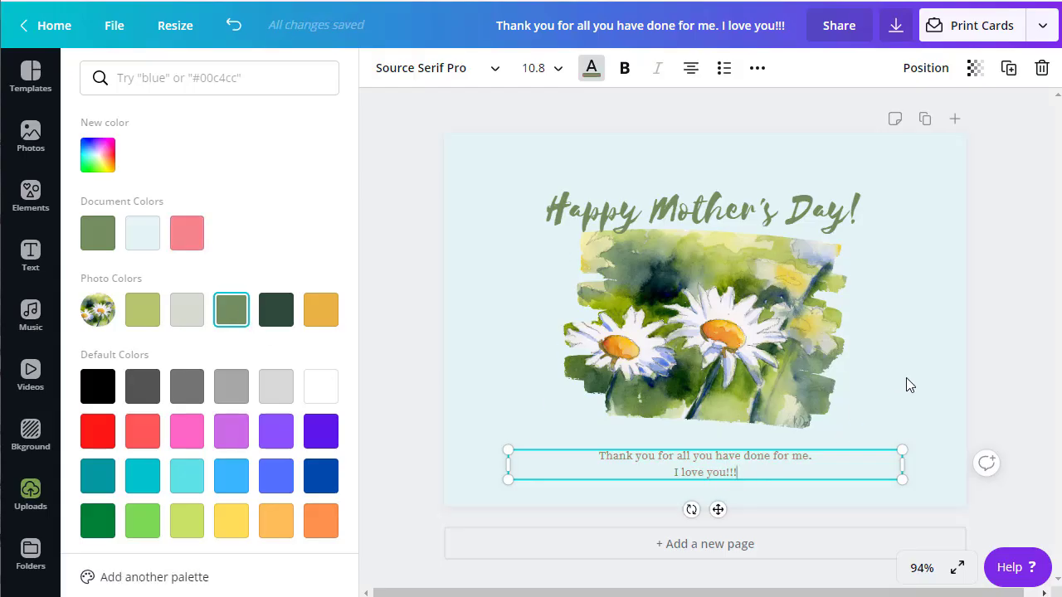
pyautogui.press('Escape')
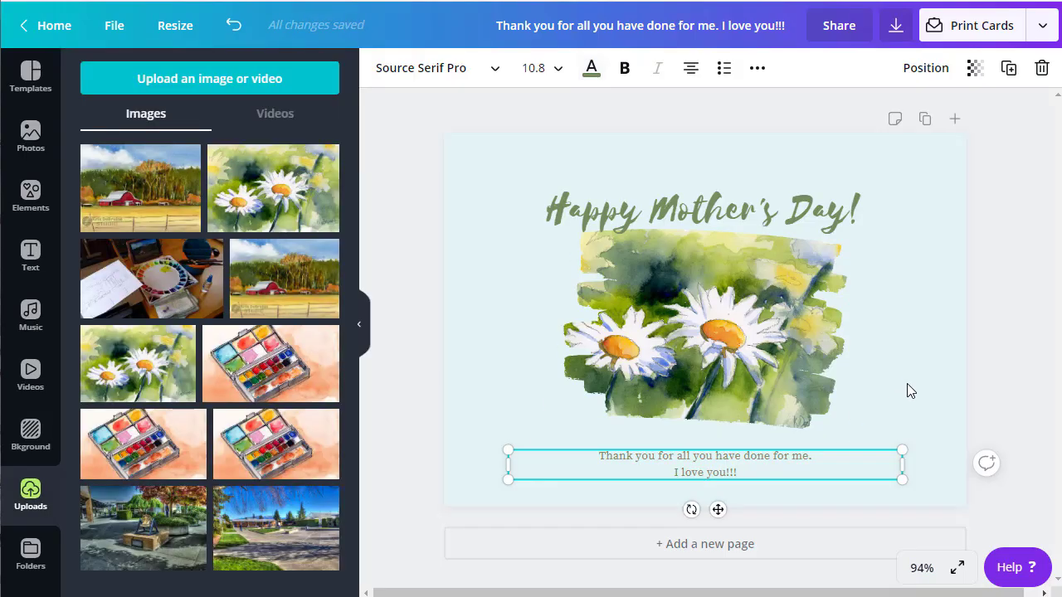
pyautogui.click(1019, 404)
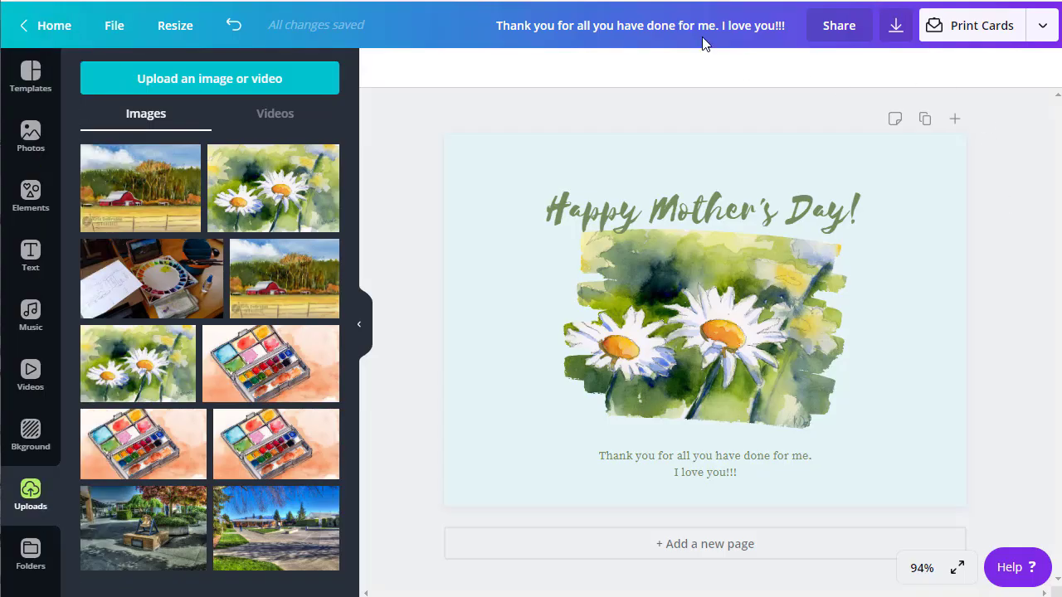
# Rename the design to a number, the author's name and 'Blue2'
pyautogui.moveTo(496, 26); pyautogui.dragTo(635, 26)
pyautogui.click(517, 28)
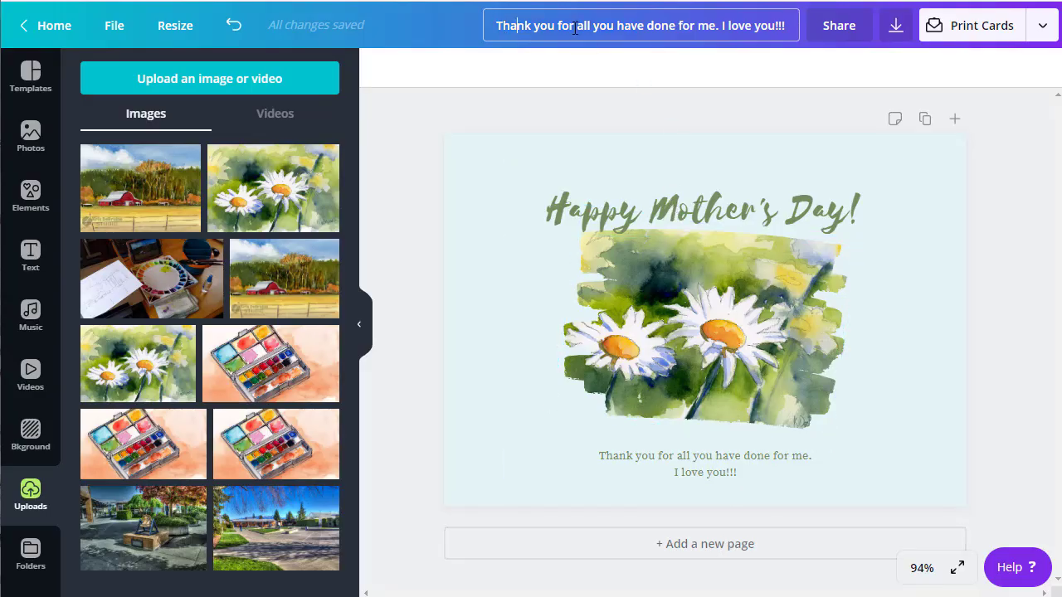
pyautogui.moveTo(519, 26); pyautogui.dragTo(809, 33)
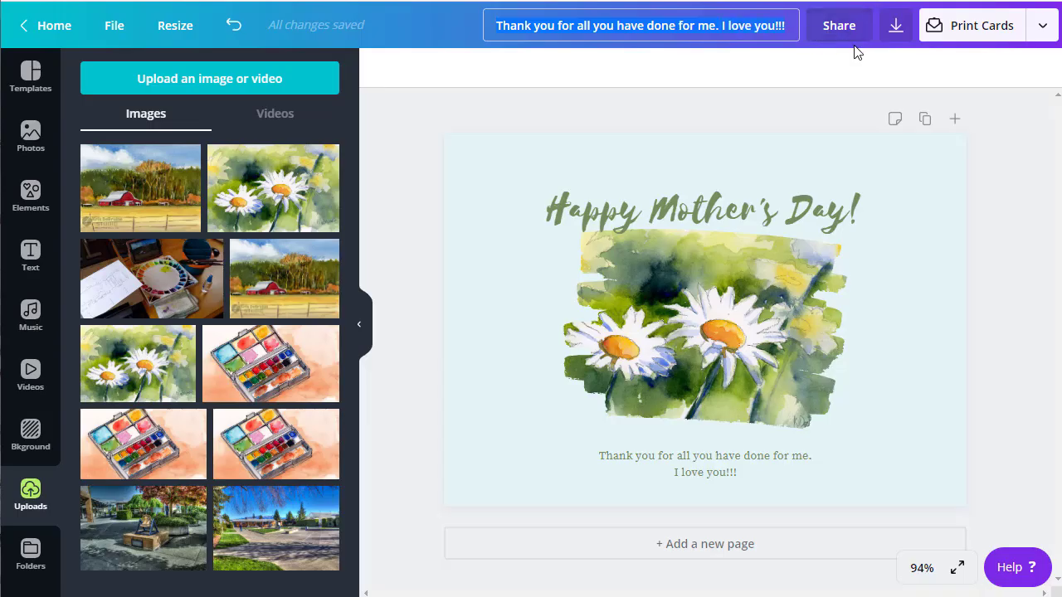
pyautogui.write('3')
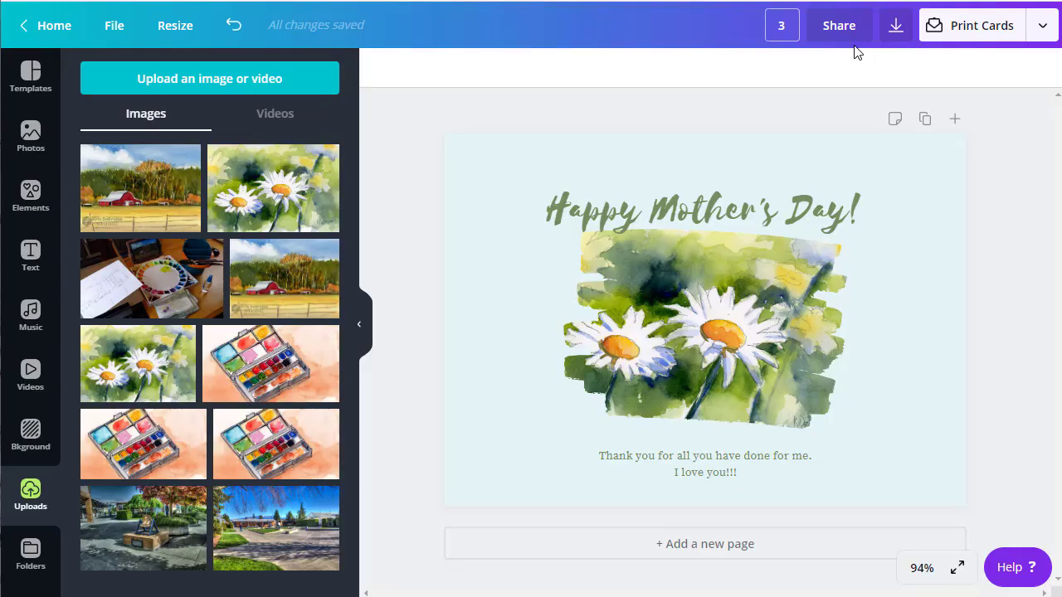
pyautogui.write(' DeBruine Kris')
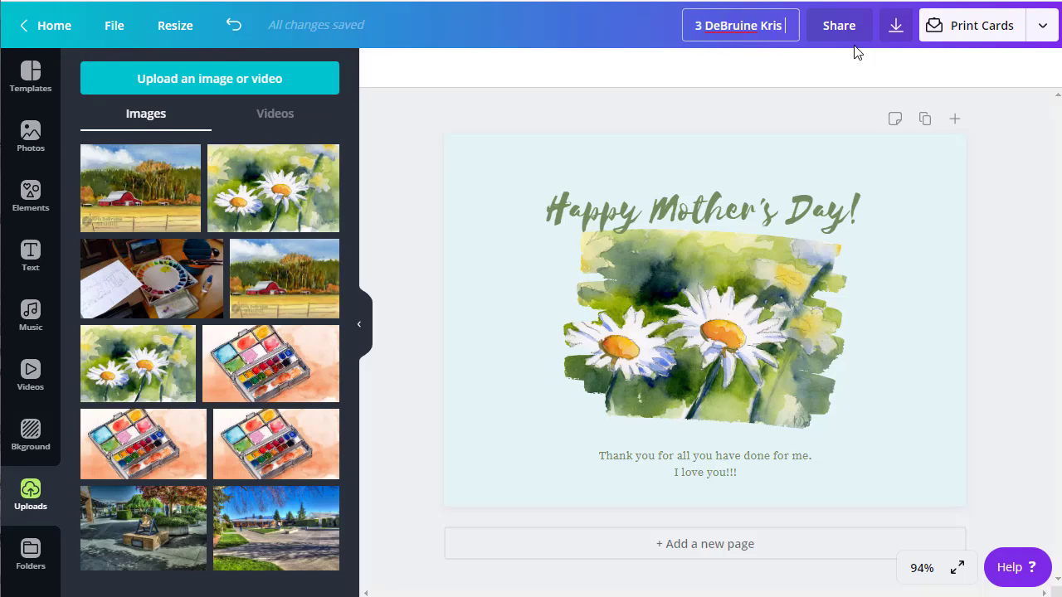
pyautogui.write(' Blue2')
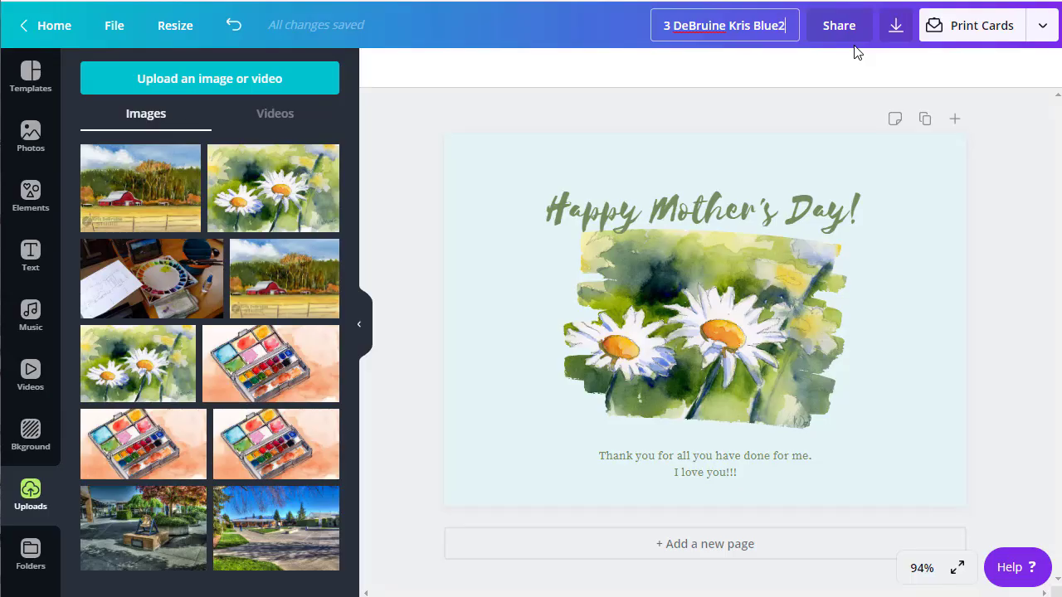
pyautogui.press('Return')
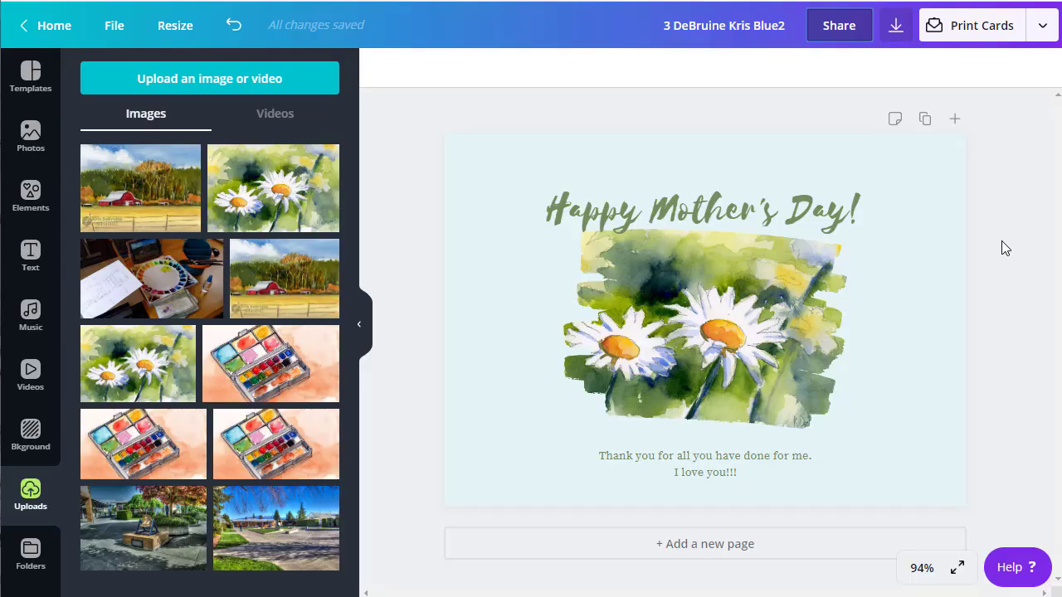
# Set the team's access to the design to Can view in the Share panel
pyautogui.click(845, 30)
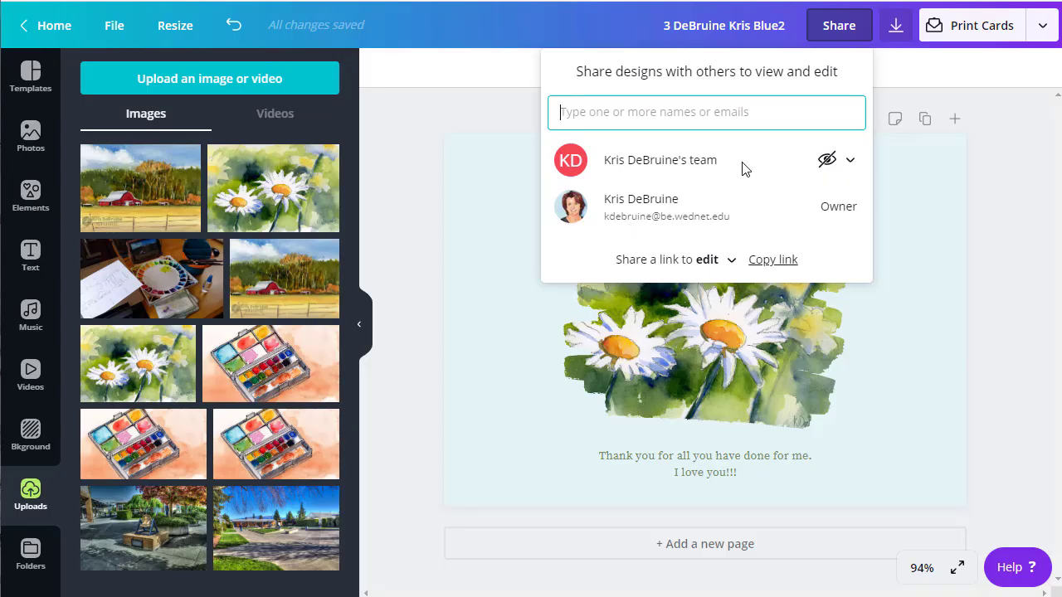
pyautogui.click(827, 162)
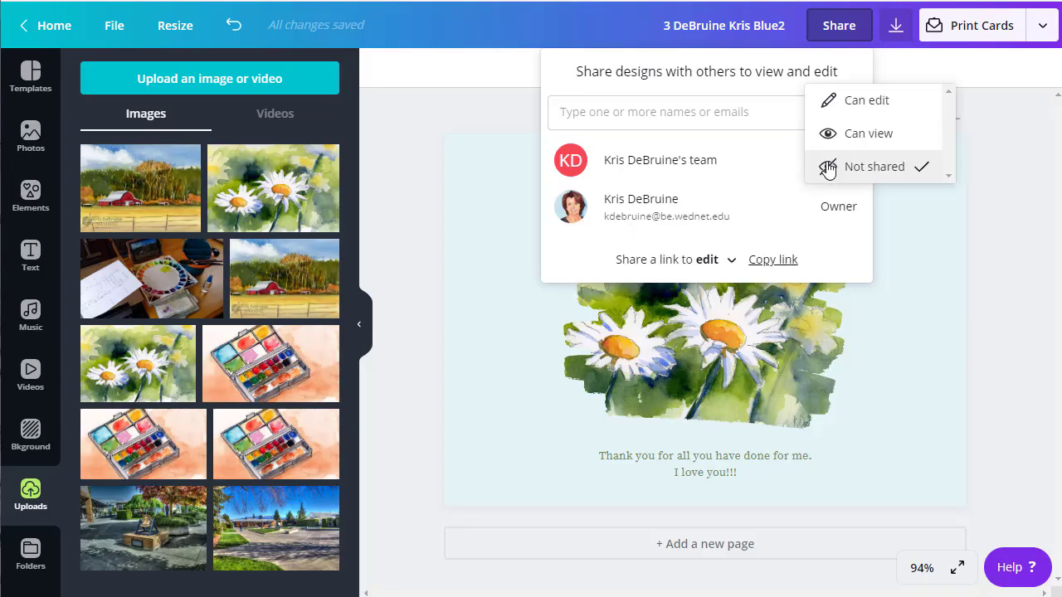
pyautogui.click(829, 134)
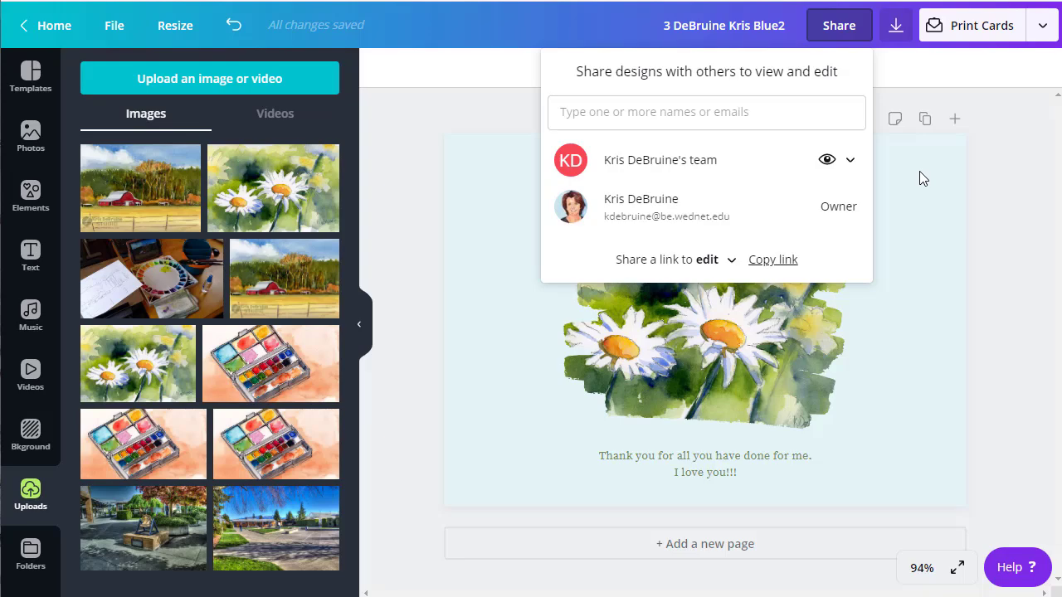
pyautogui.click(1021, 158)
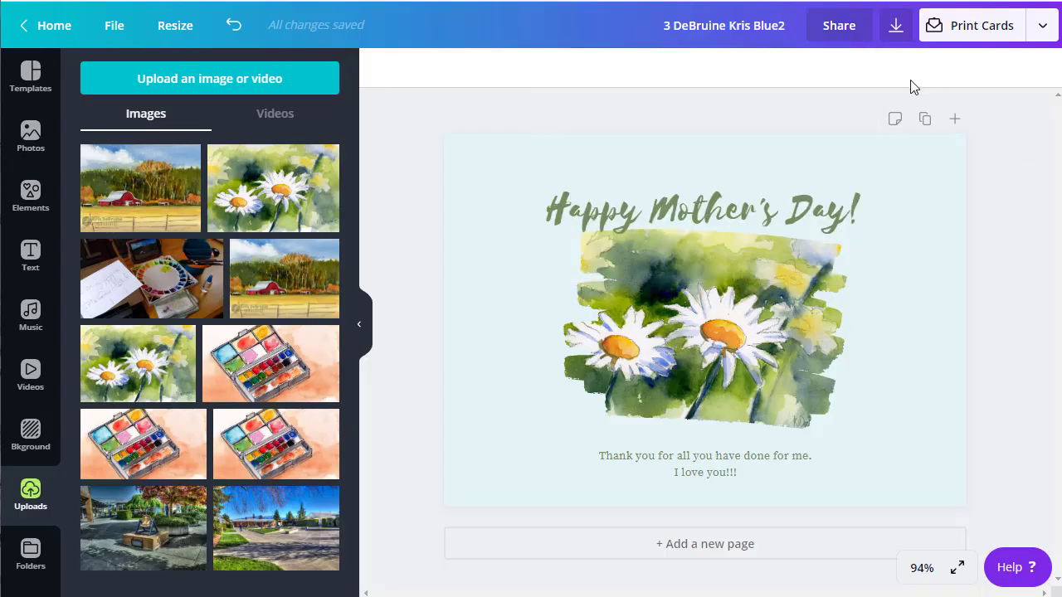
# Choose JPG as the download file type at 0.5x size (1000 x 714 px)
pyautogui.click(897, 32)
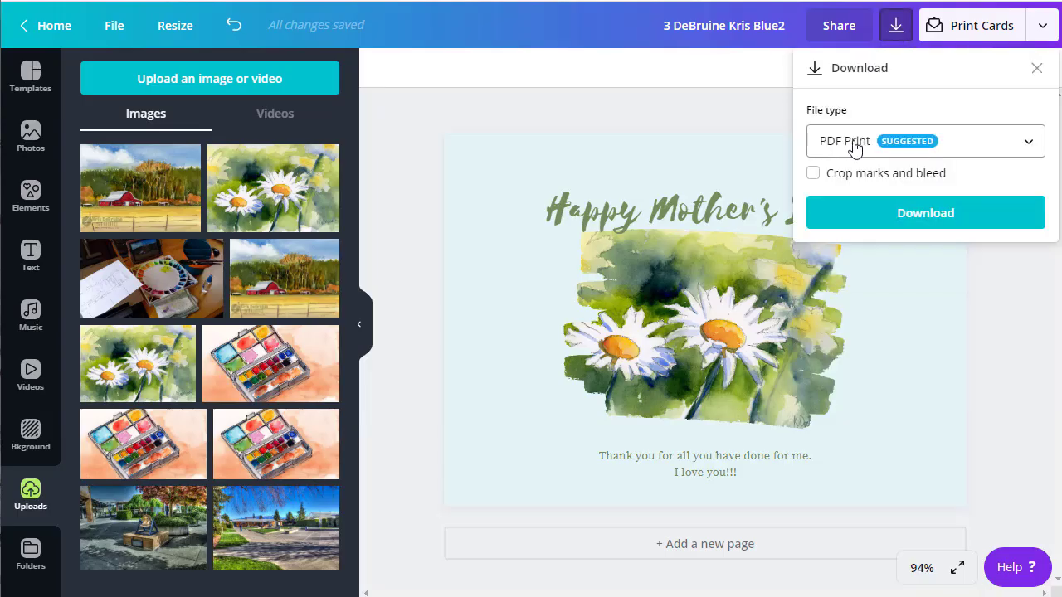
pyautogui.click(854, 146)
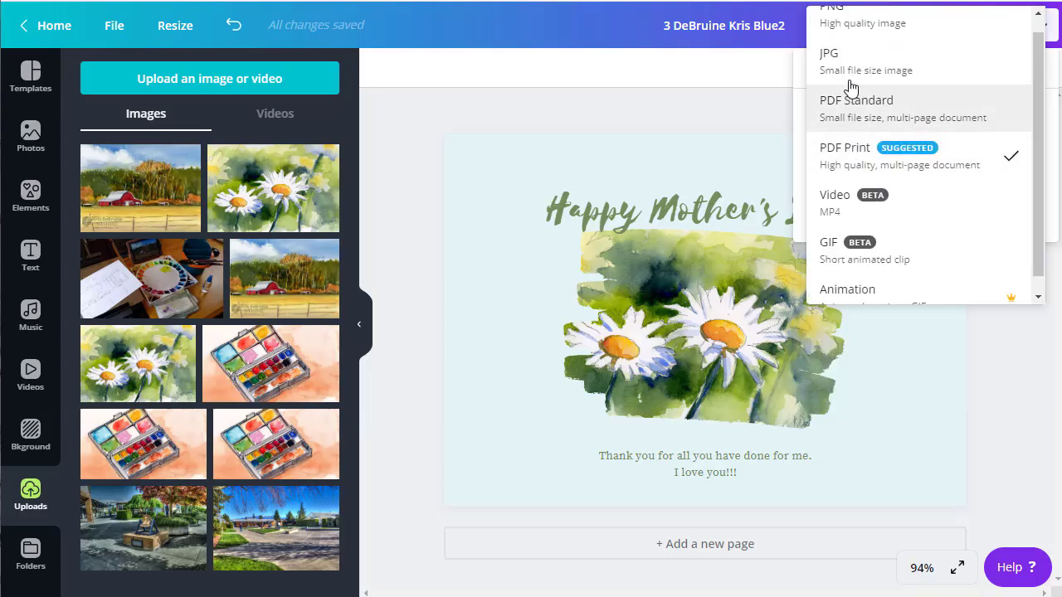
pyautogui.click(822, 68)
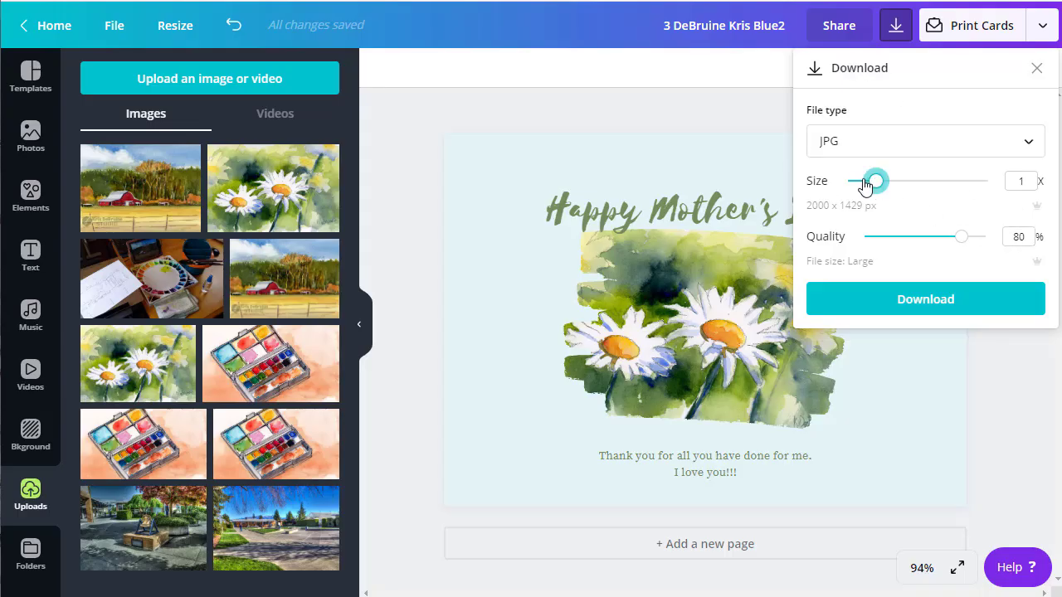
pyautogui.moveTo(875, 182); pyautogui.dragTo(827, 184)
# Start the JPG download of the daisy Mother's Day card
pyautogui.click(882, 305)
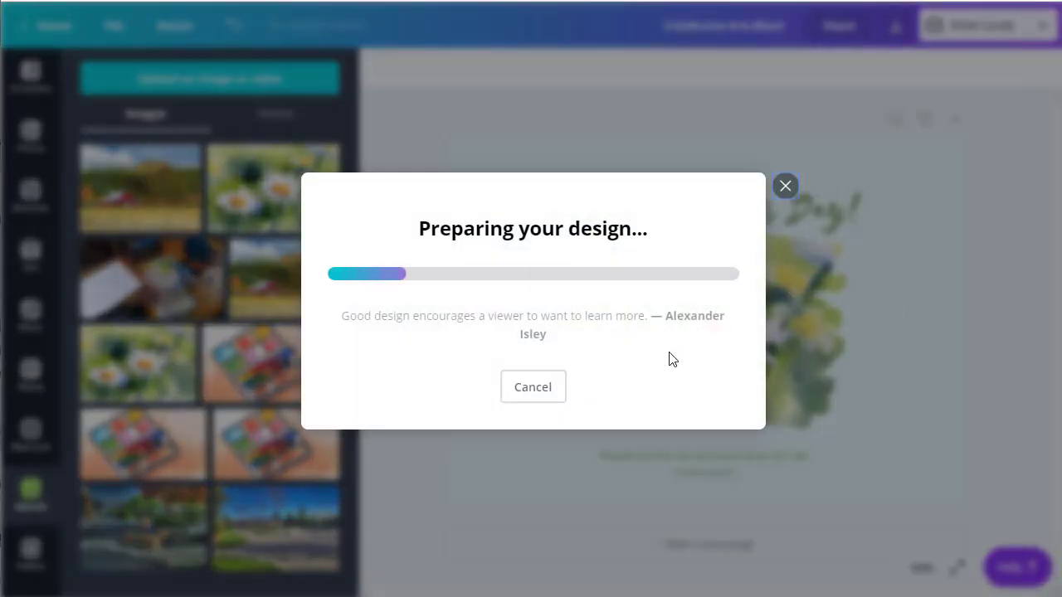